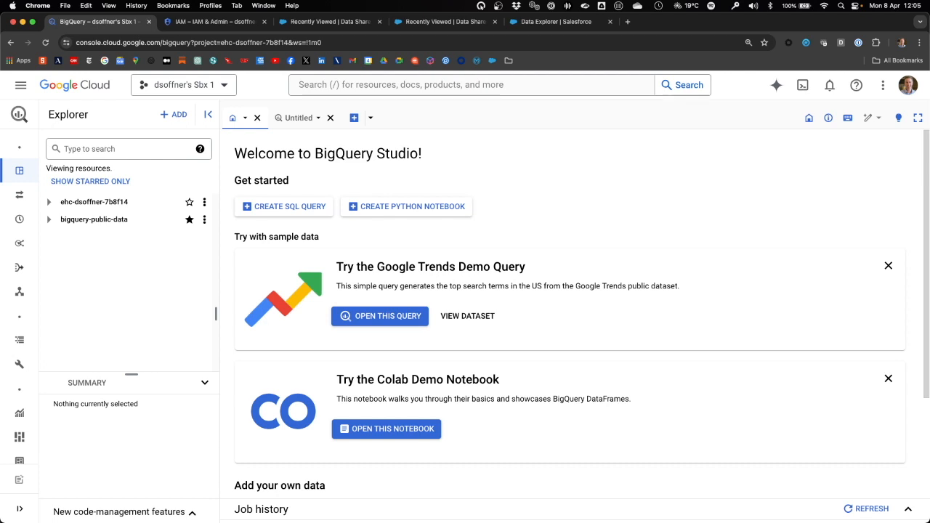
Switch to Salesforce Data Cloud and start a new data share target using the Google BigQuery connection
left_click(221, 21)
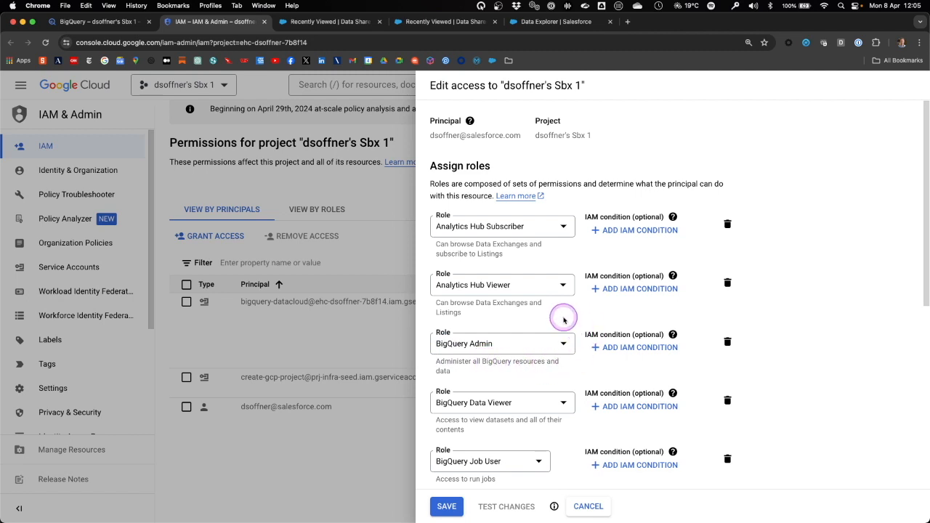
key("ctrl+Tab")
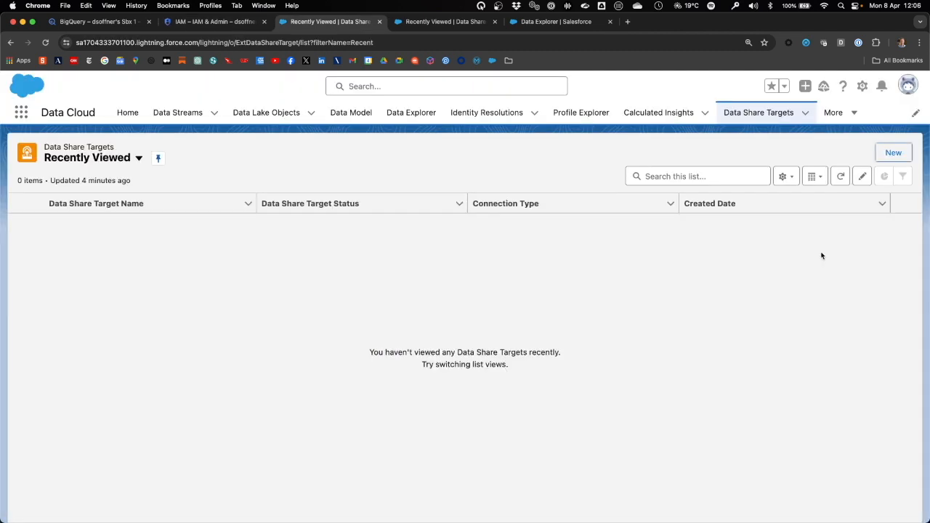
left_click(891, 155)
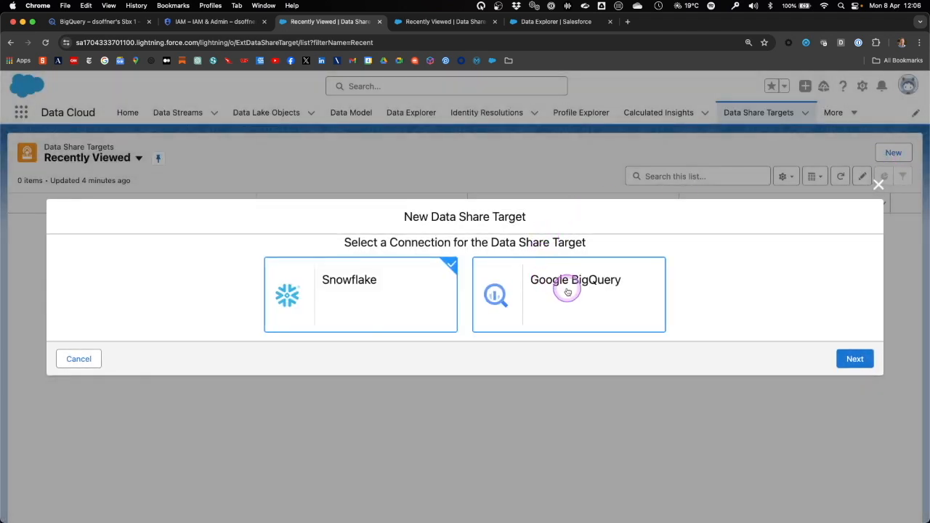
left_click(570, 291)
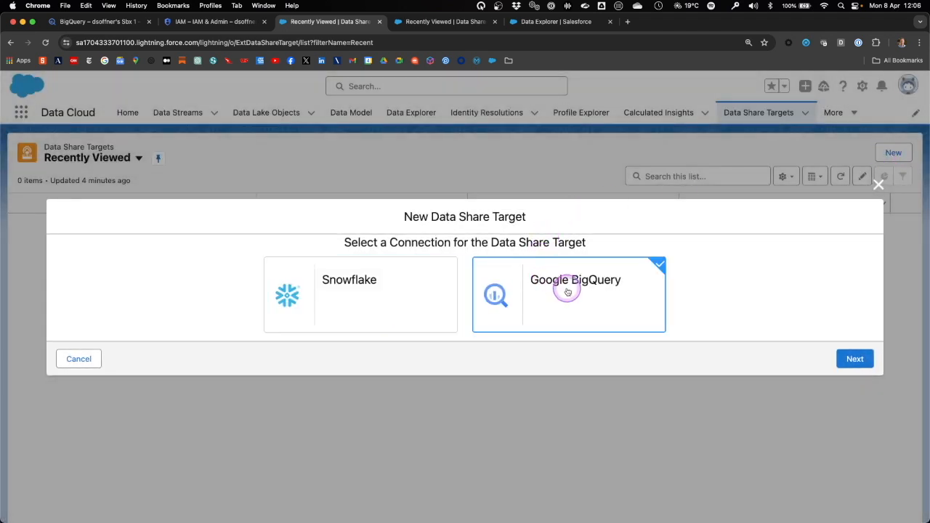
left_click(856, 360)
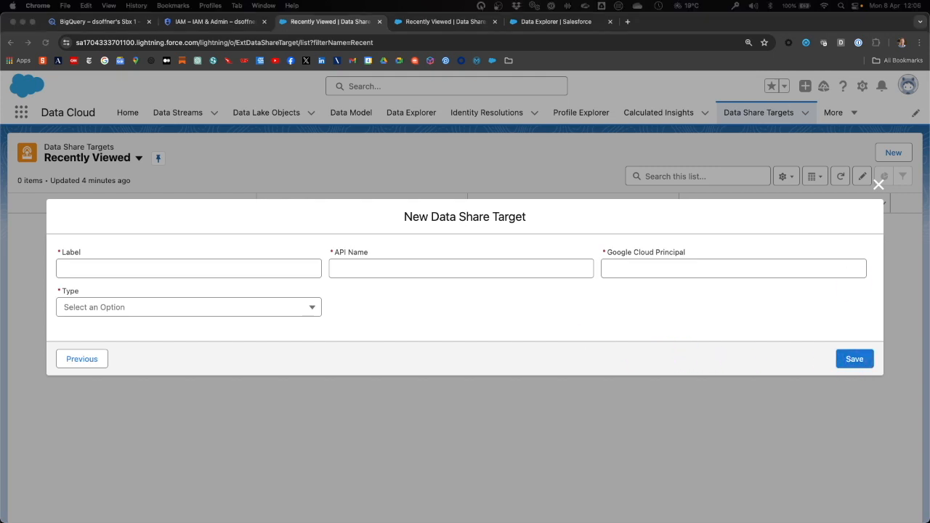
Label the target Google Big Query Target, enter the Google Cloud principal's e-mail, set the type to User, and save it
left_click(243, 273)
type("Google Big Query Target")
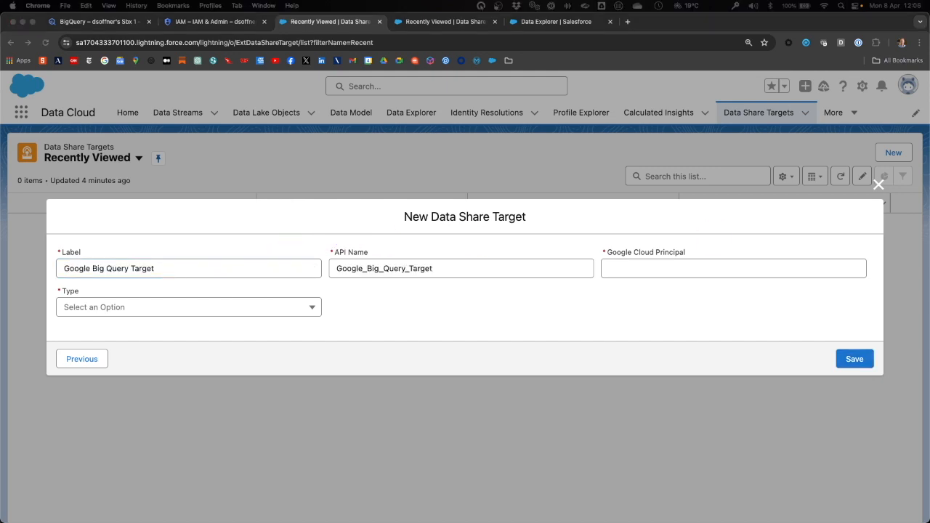
left_click(637, 268)
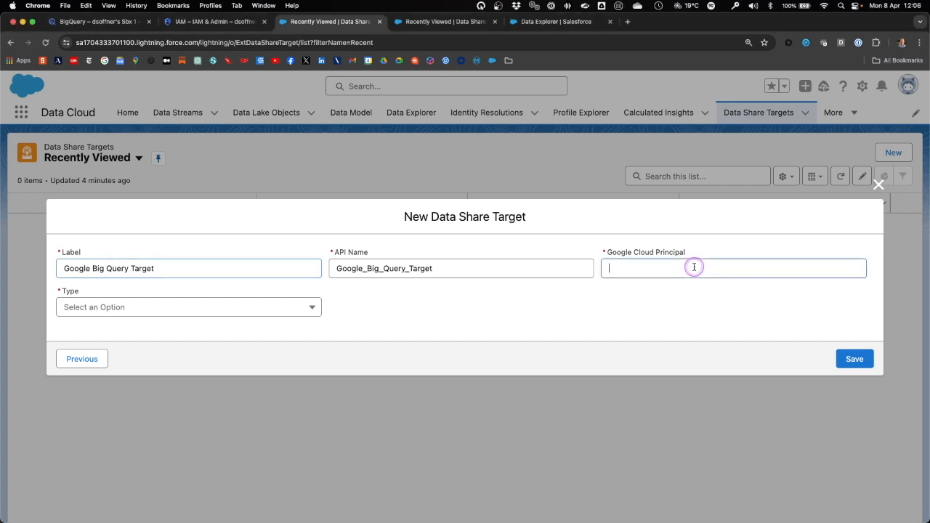
key("super+v")
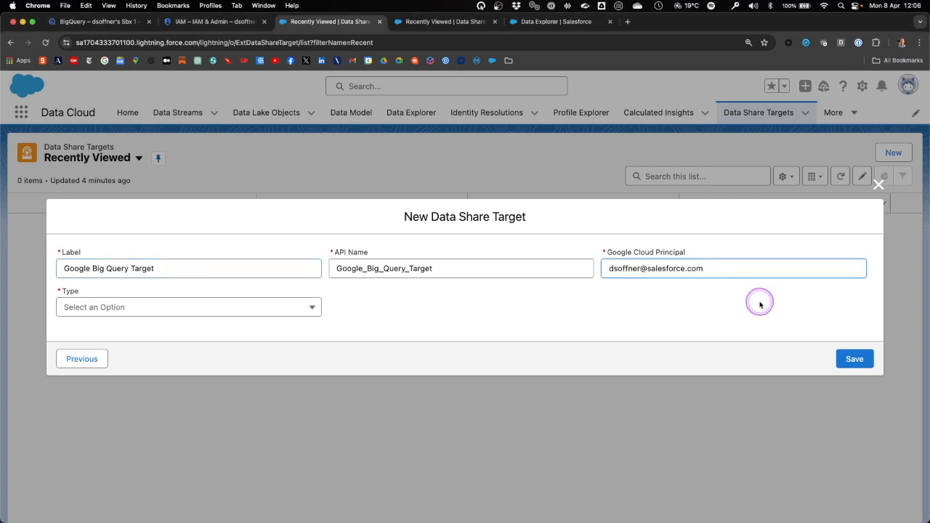
left_click(854, 360)
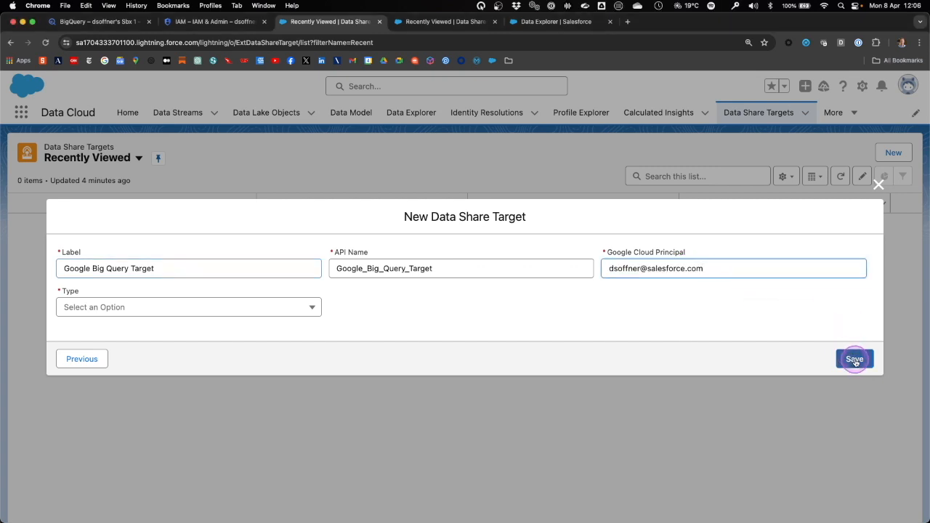
left_click(304, 307)
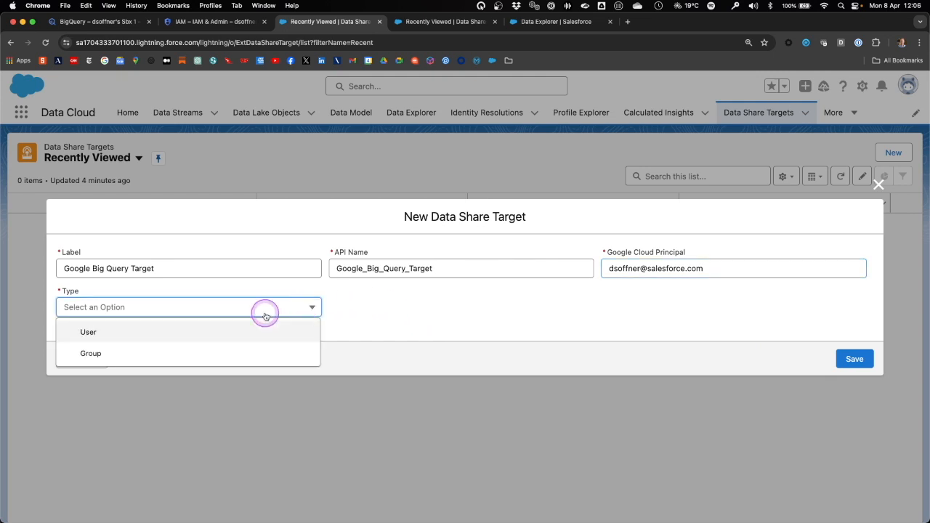
left_click(140, 335)
left_click(854, 359)
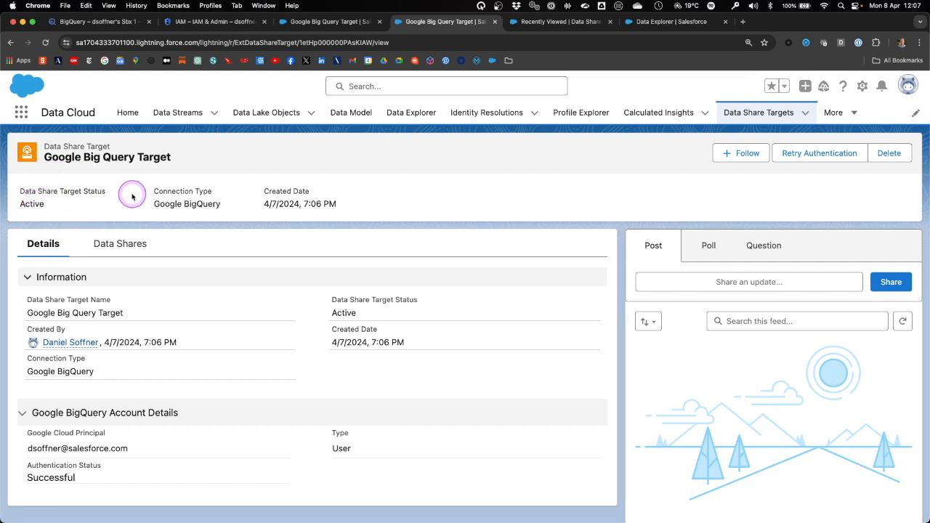
Start a new data share labelled Google Big Query Share in the default data space and proceed to its object selection
key("ctrl+Tab")
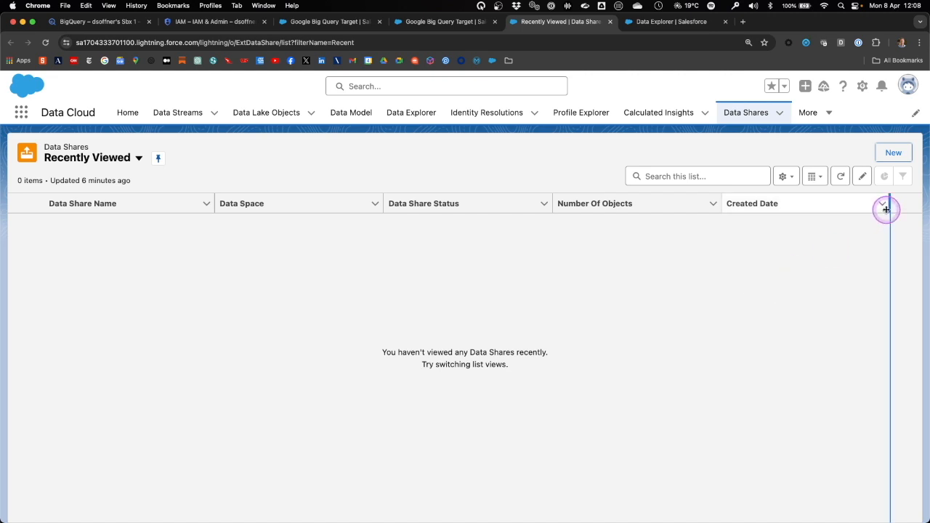
left_click(896, 154)
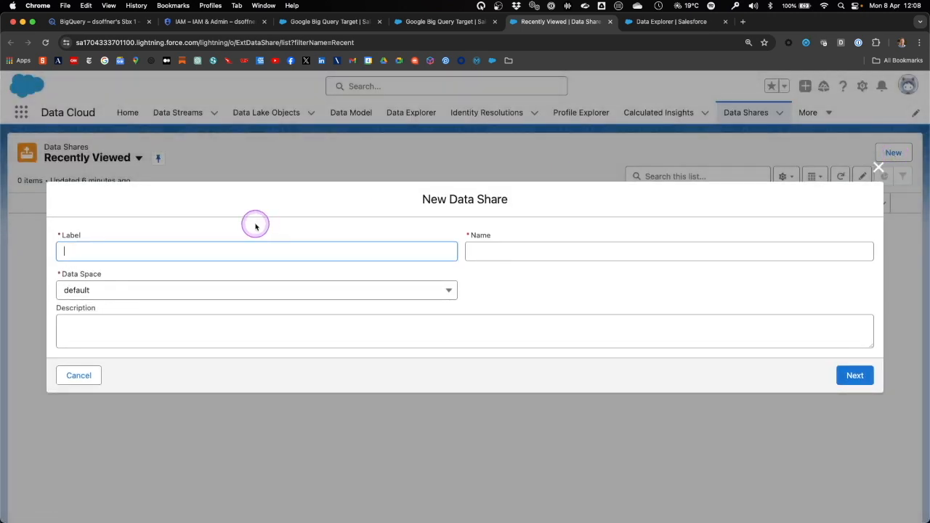
type("Google Big Query")
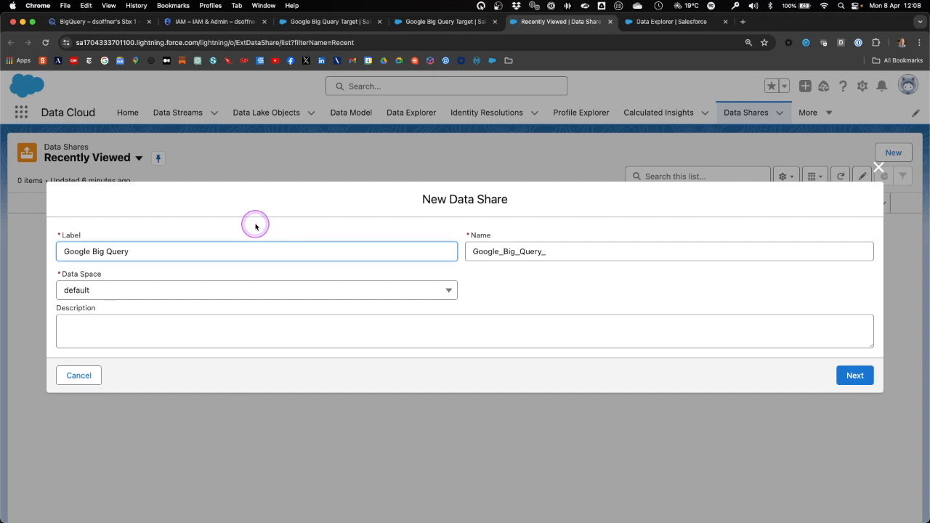
type("Share")
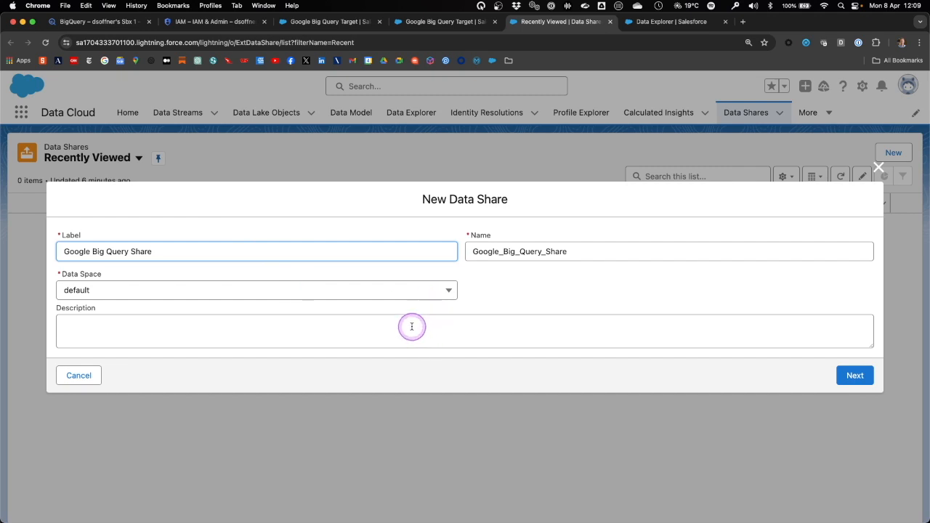
left_click(442, 325)
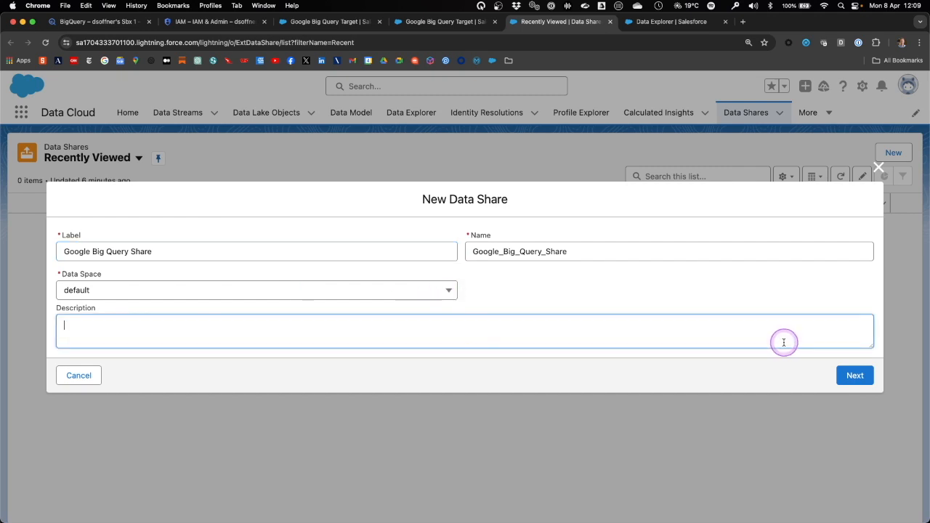
left_click(871, 375)
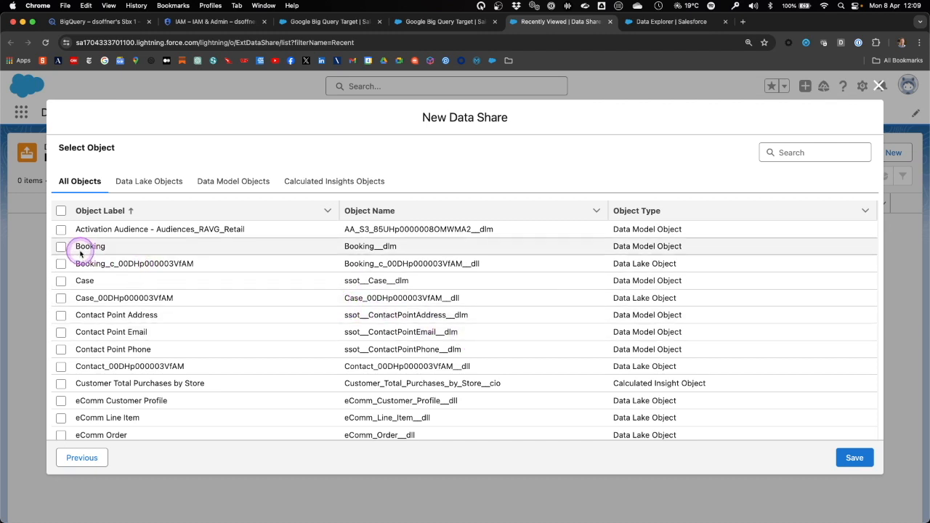
Include the Booking data model object (Booking__dlm) in the data share and save it
left_click(61, 247)
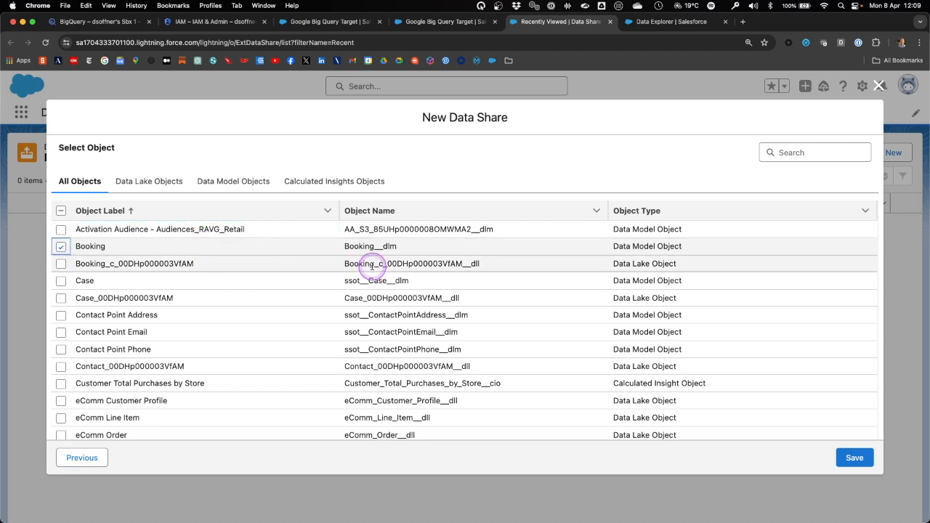
left_click(854, 457)
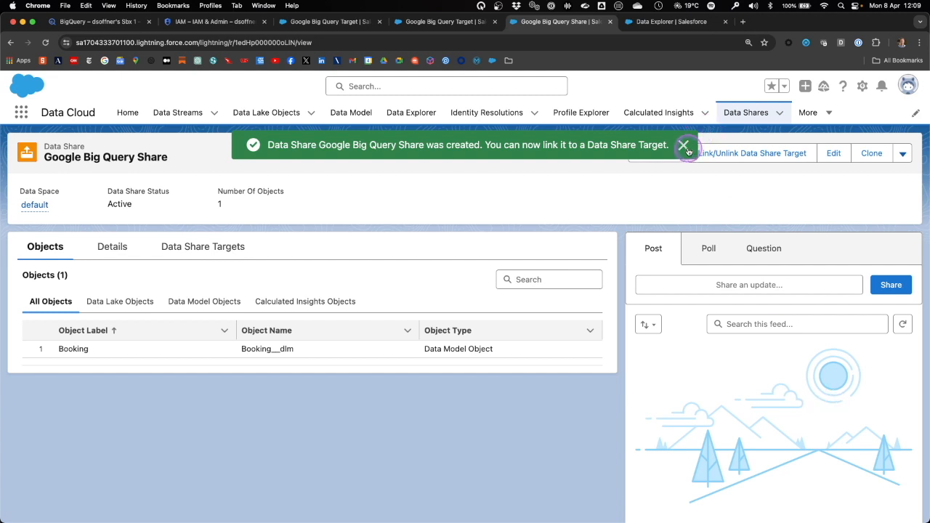
left_click(684, 146)
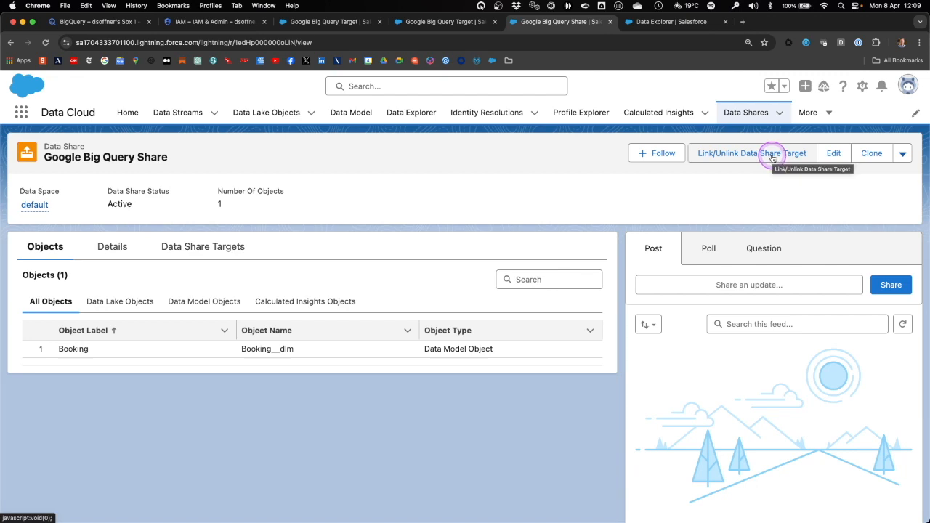
Link the data share to the Google Big Query Target and save the link
left_click(773, 158)
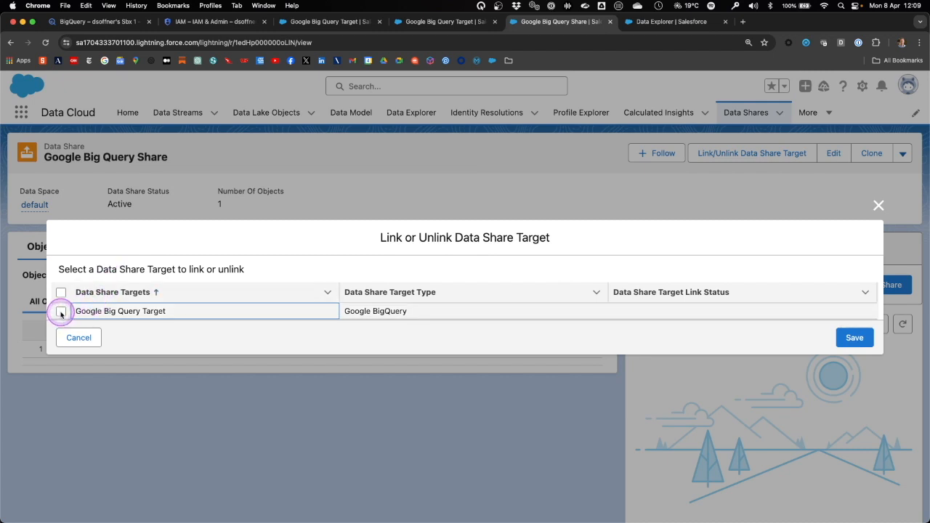
left_click(61, 313)
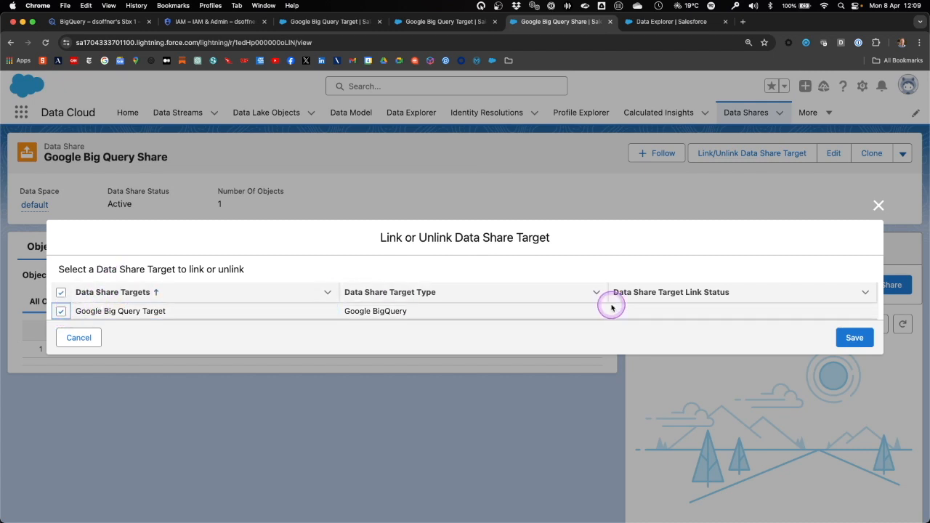
left_click(848, 339)
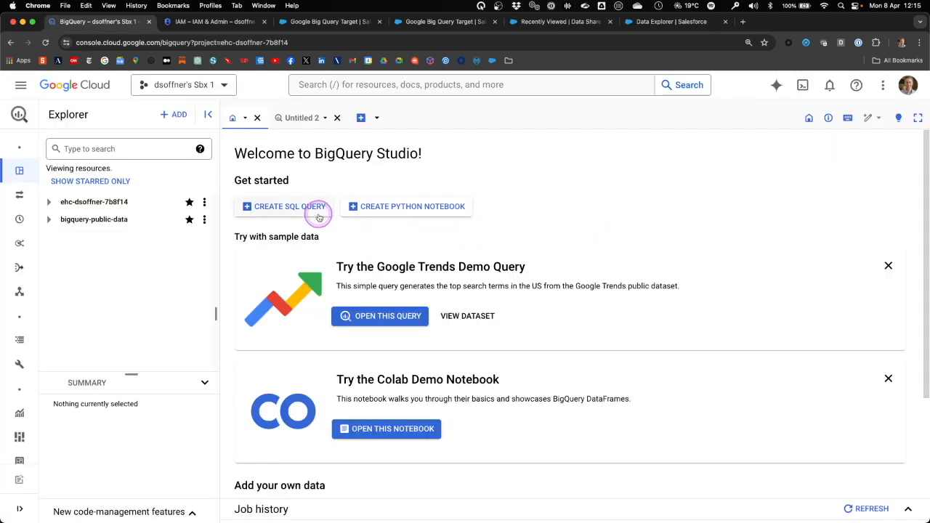
Switch to BigQuery and open the Salesforce listing listing_google_big_query_share_GOOGLE_BIG_QUERY_TARGET in Analytics Hub
mouse_move(20, 171)
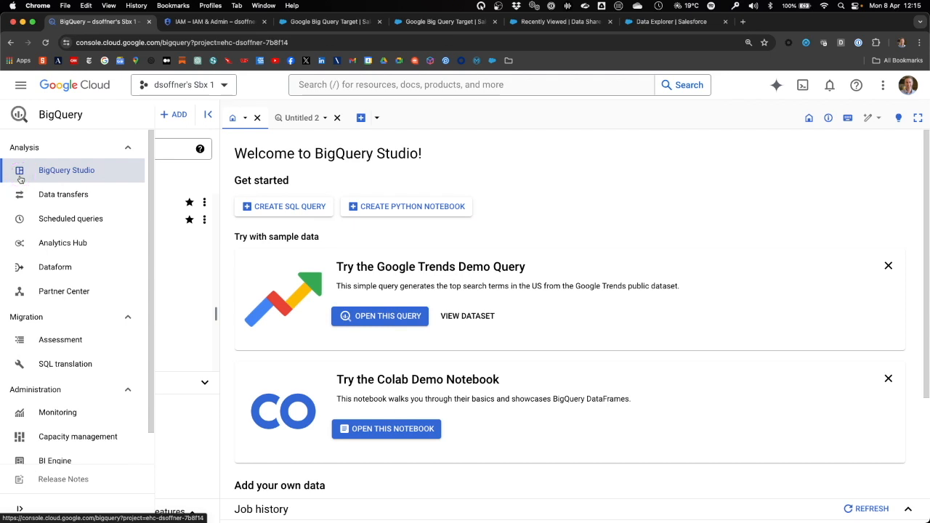
left_click(74, 245)
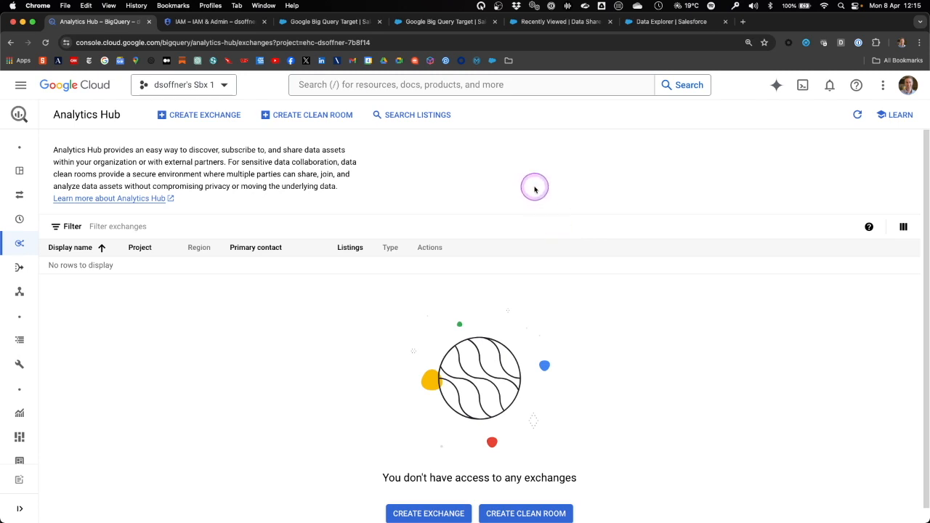
left_click(436, 117)
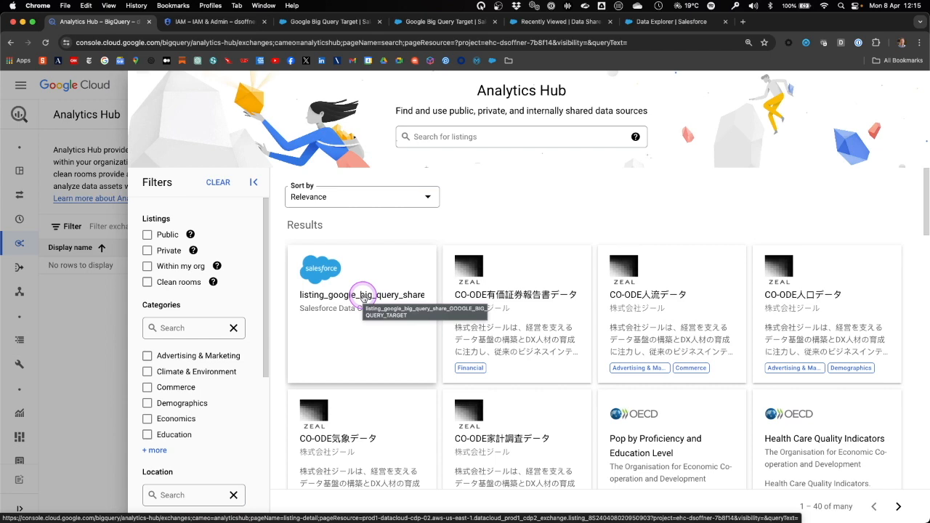
left_click(364, 296)
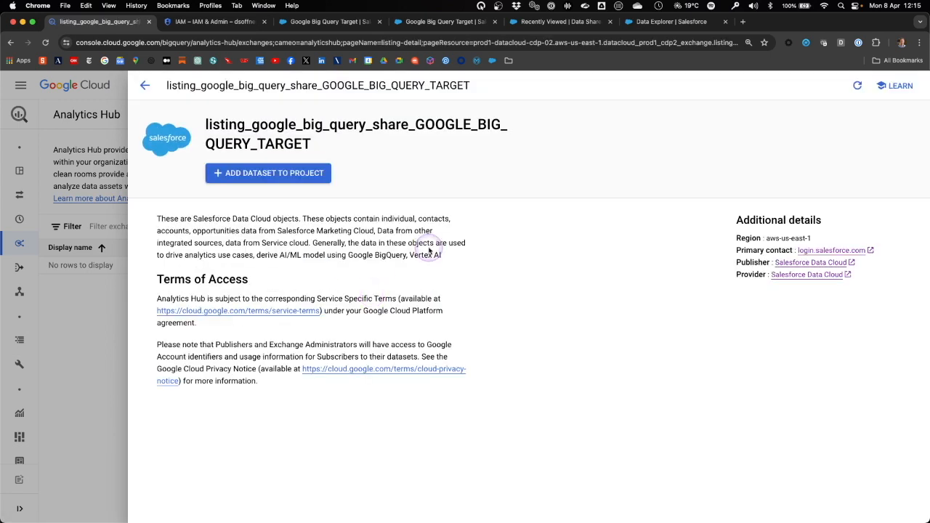
Add the listing's dataset to the project as a linked dataset named SFDC_Bookings
left_click(285, 173)
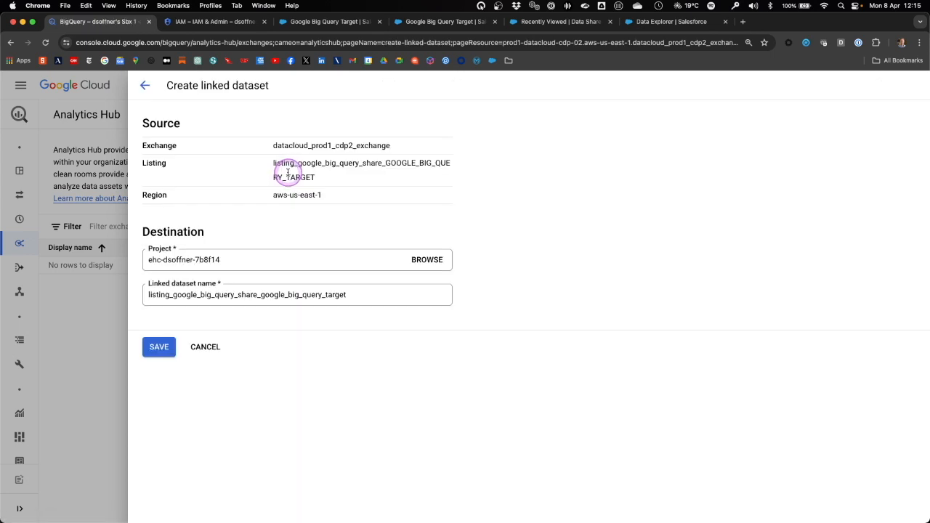
left_click_drag(369, 298, 108, 298)
type("SFDC_Bookings")
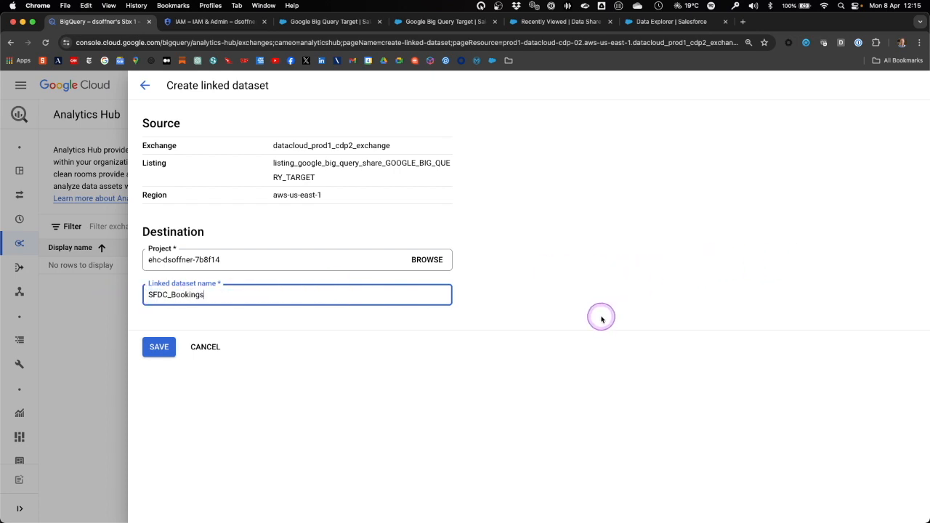
left_click(161, 349)
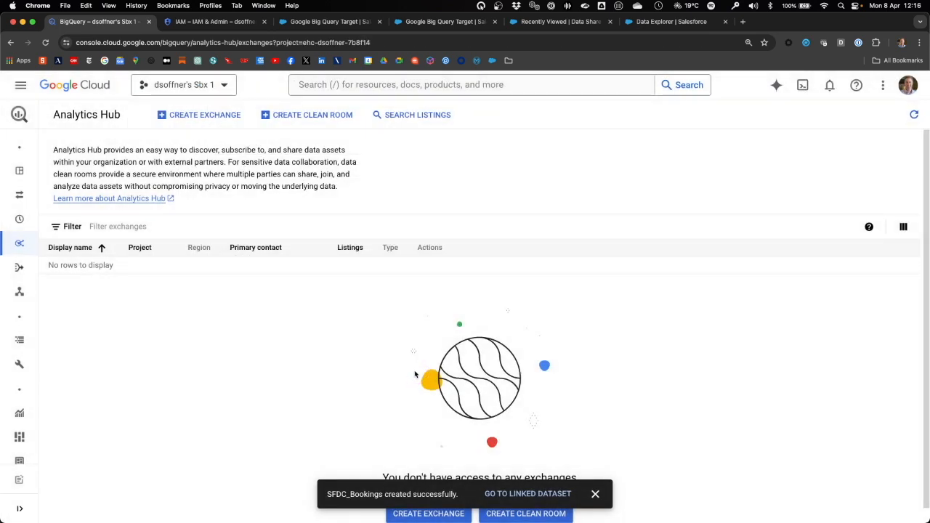
Go to the linked SFDC_Bookings dataset in the ehc-dsoffner-7b8f14 project and view the schema of its Booking__dlm table
left_click(524, 498)
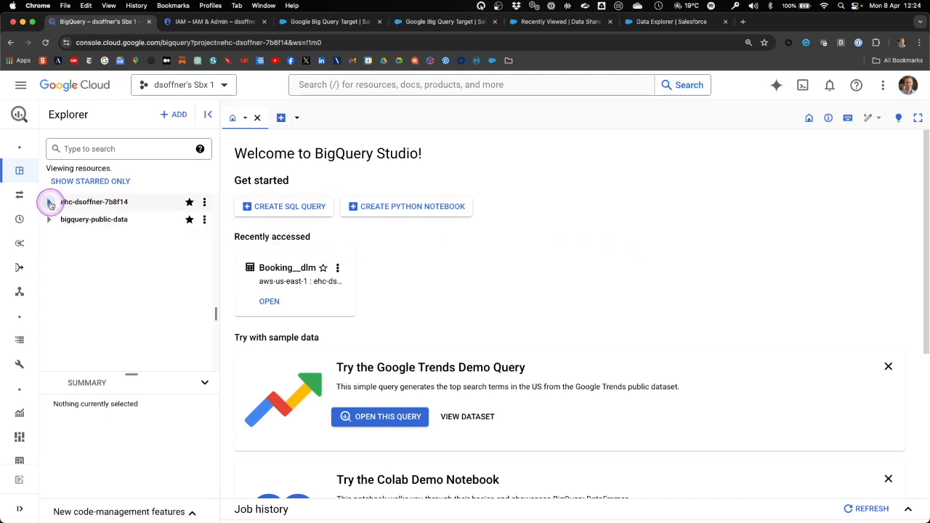
left_click(50, 205)
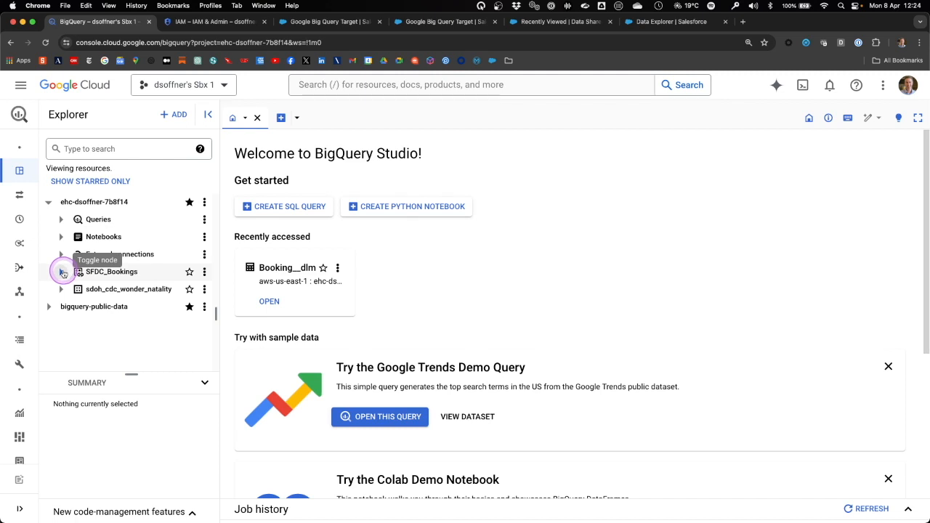
left_click(62, 272)
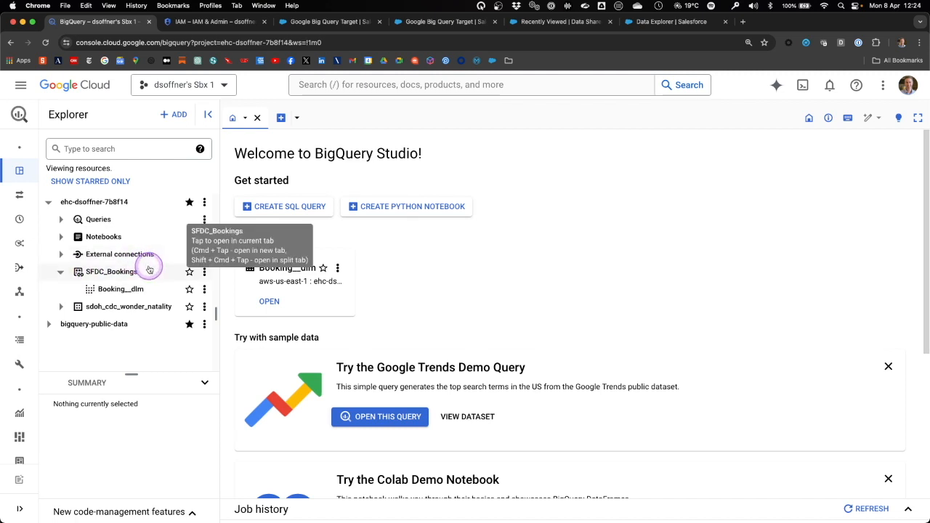
left_click(127, 289)
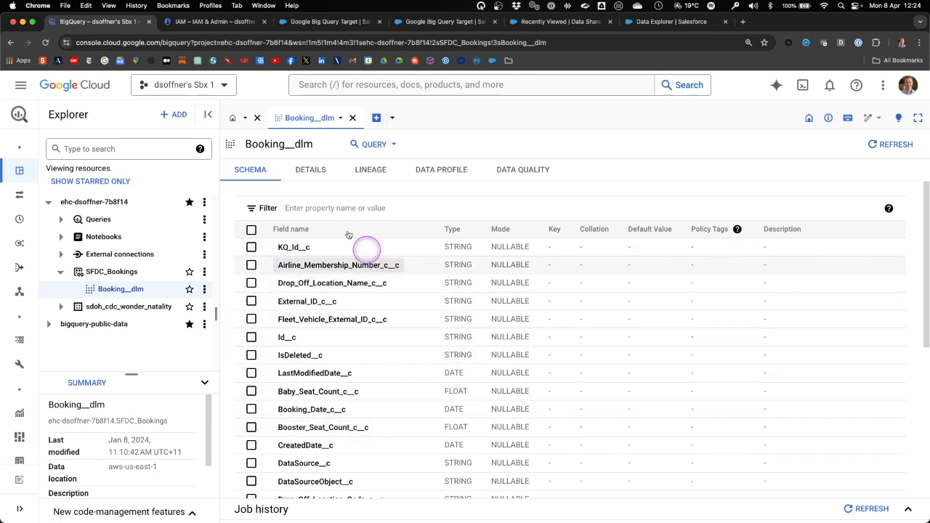
Query all columns of the SFDC_Bookings Booking__dlm table with a limit of 1000 rows and look through the result columns
left_click(205, 290)
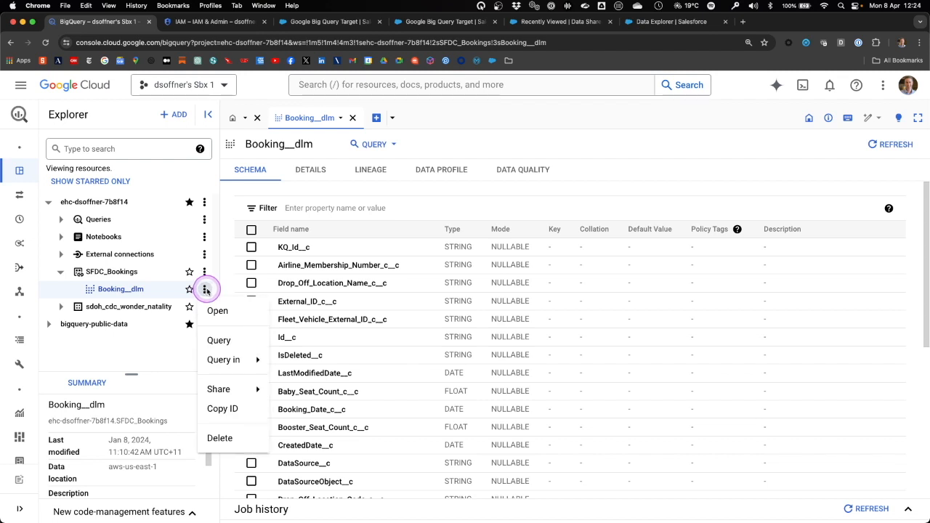
left_click(284, 291)
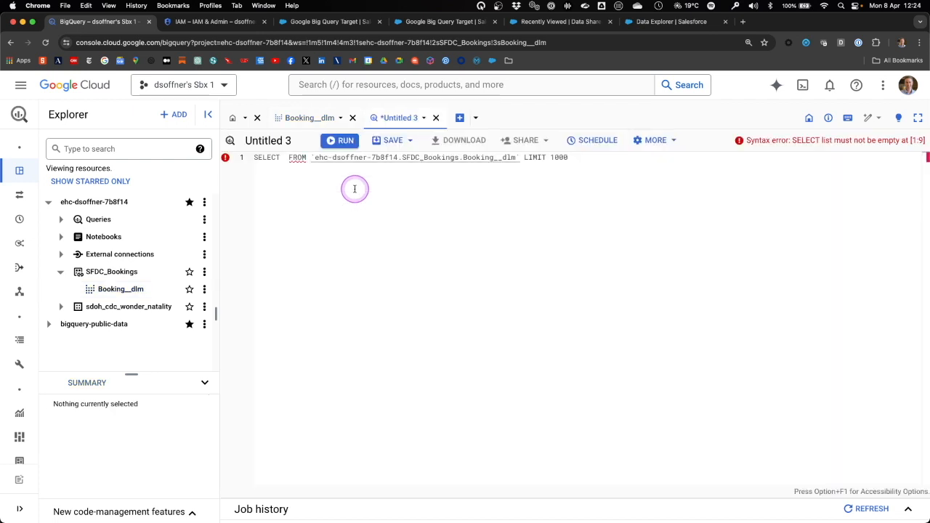
type("*")
left_click(346, 141)
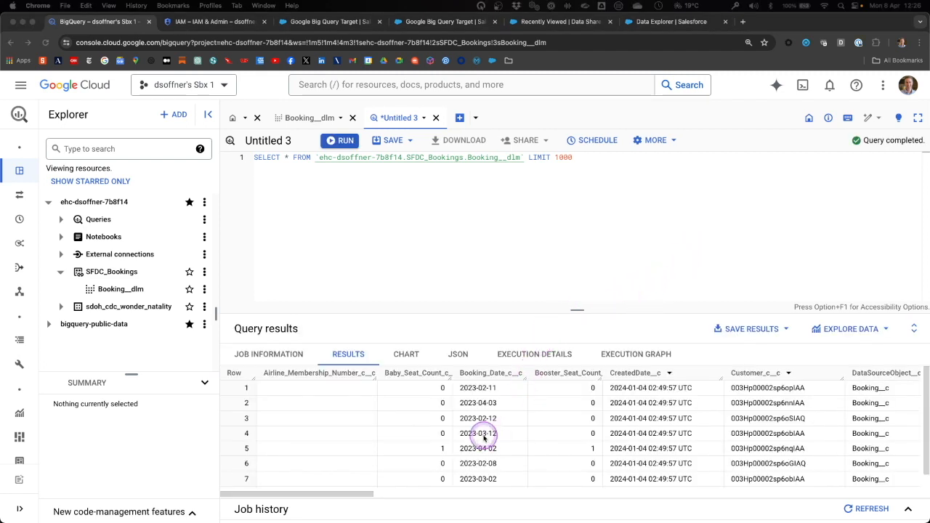
left_click_drag(367, 498, 437, 457)
scroll(437, 458, "right", 5)
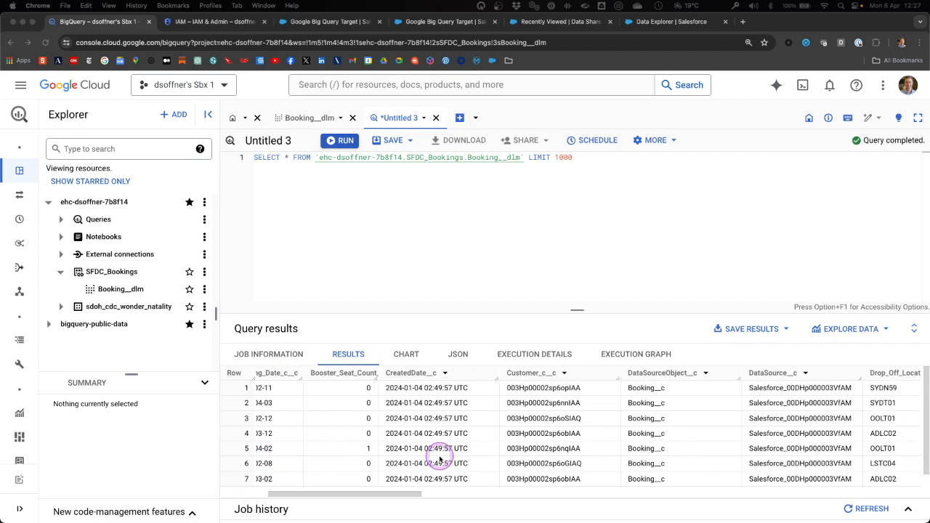
scroll(440, 457, "right", 8)
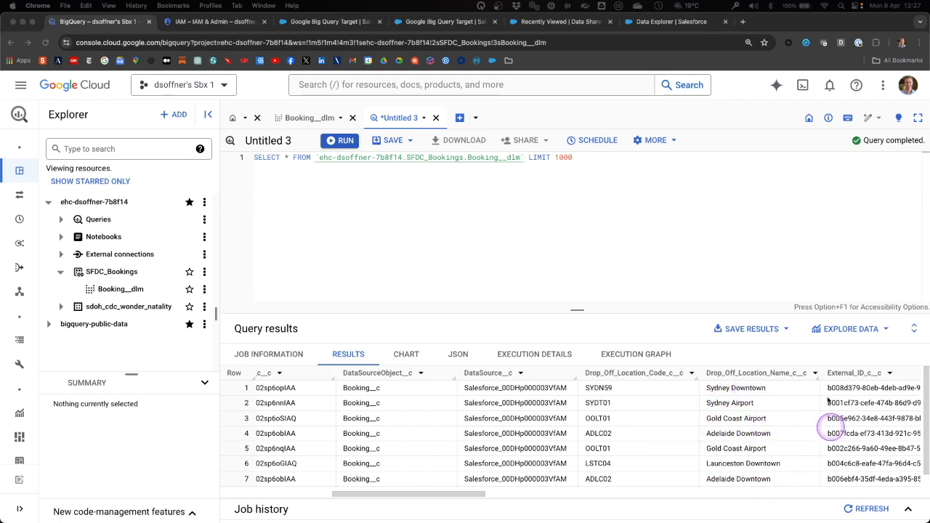
Switch to Google Cloud IAM and review the BigQuery roles assigned to the Data Cloud service account
left_click(667, 21)
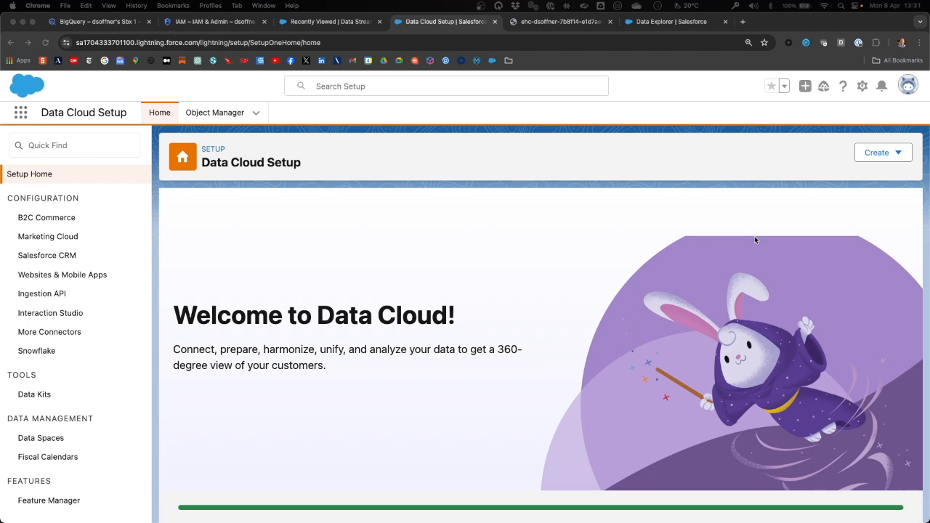
left_click(218, 22)
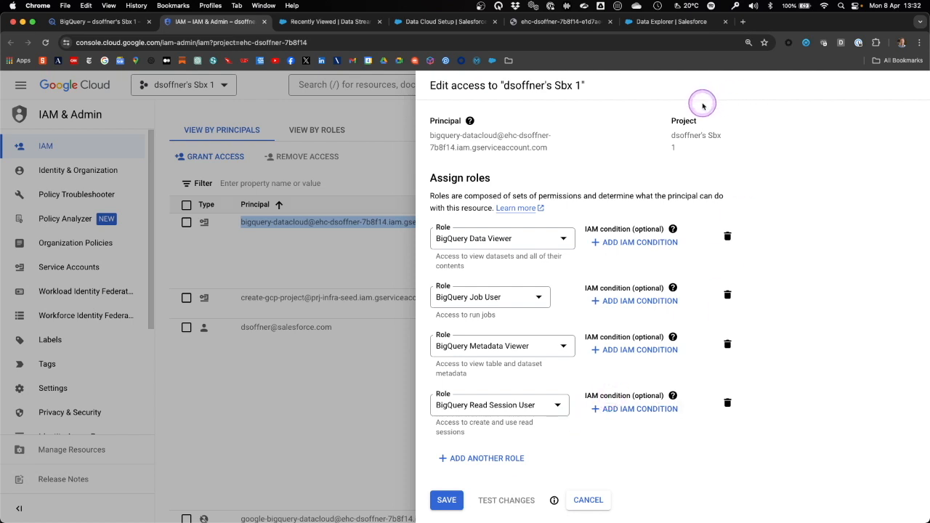
Switch to Salesforce Data Cloud Setup and start a new Google Big Query source connection under More Connectors
left_click(451, 22)
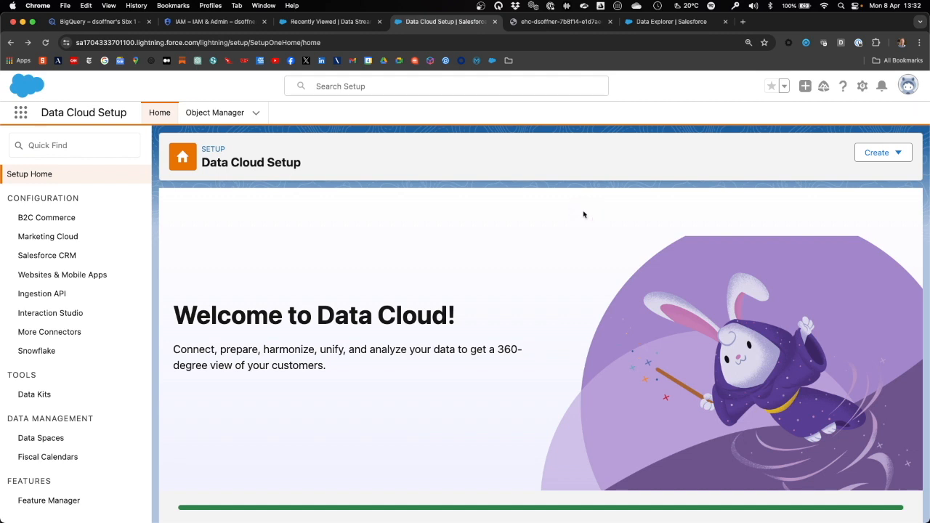
left_click(51, 334)
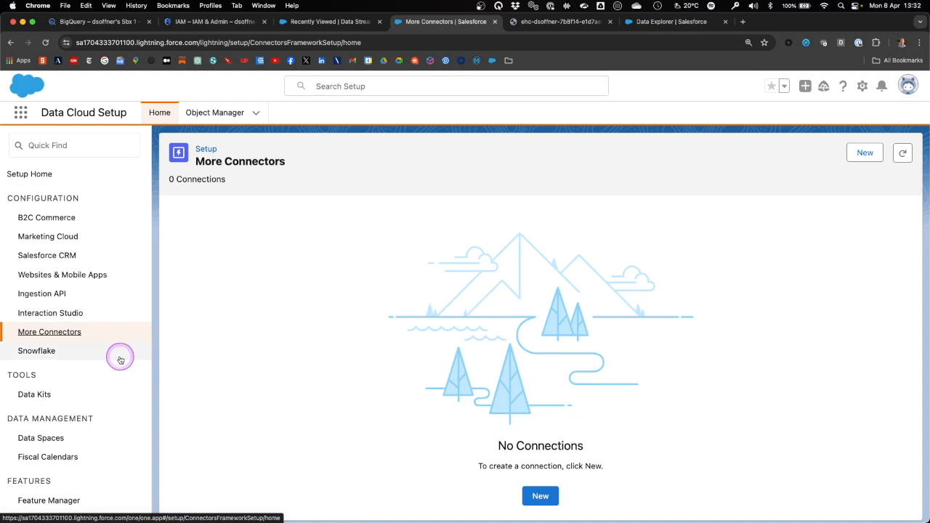
left_click(864, 153)
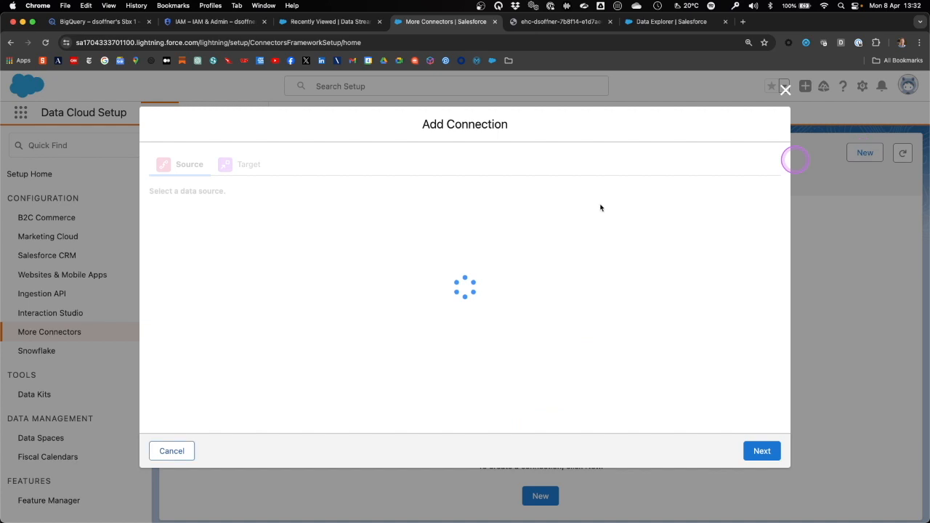
left_click(539, 268)
left_click(247, 331)
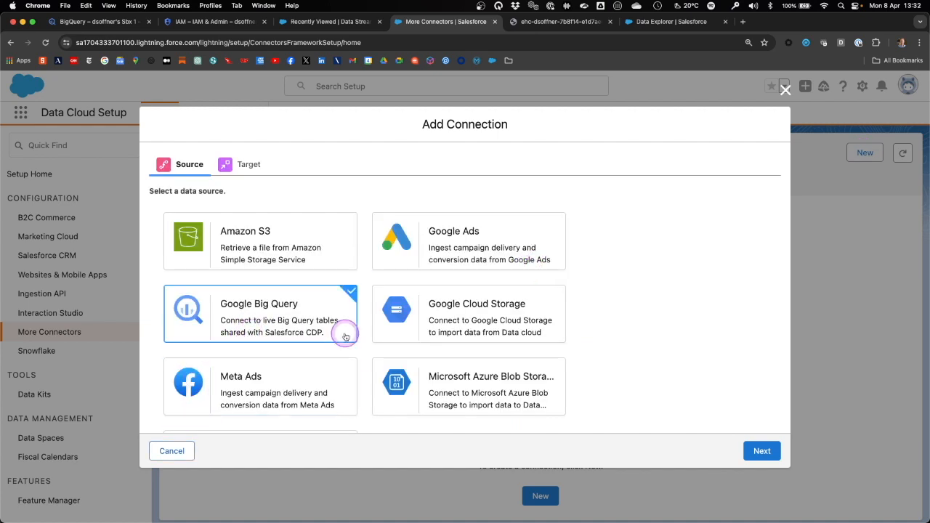
left_click(761, 451)
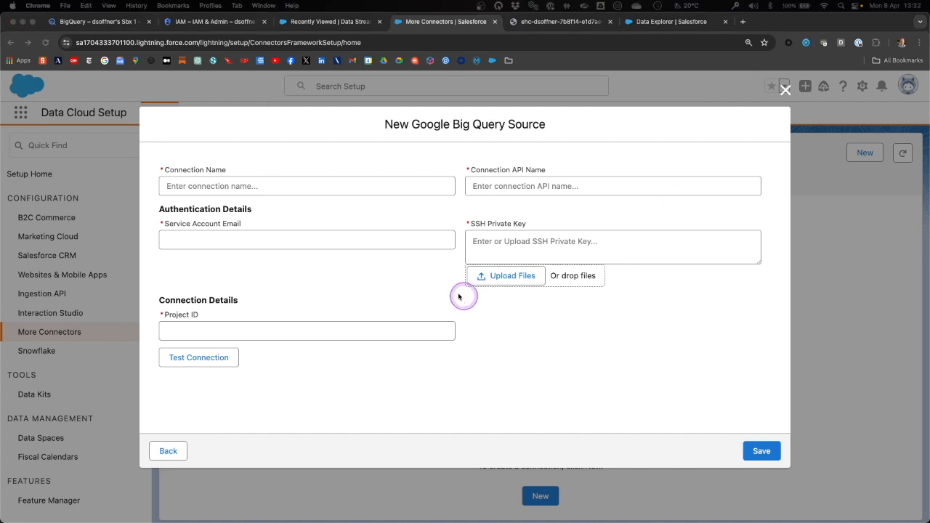
Name the connection Google BigQuery Data Federation and supply its authentication details: the service account email and the private key from the JSON file on the Desktop
left_click(234, 187)
type("Google BigQuery Data Federation")
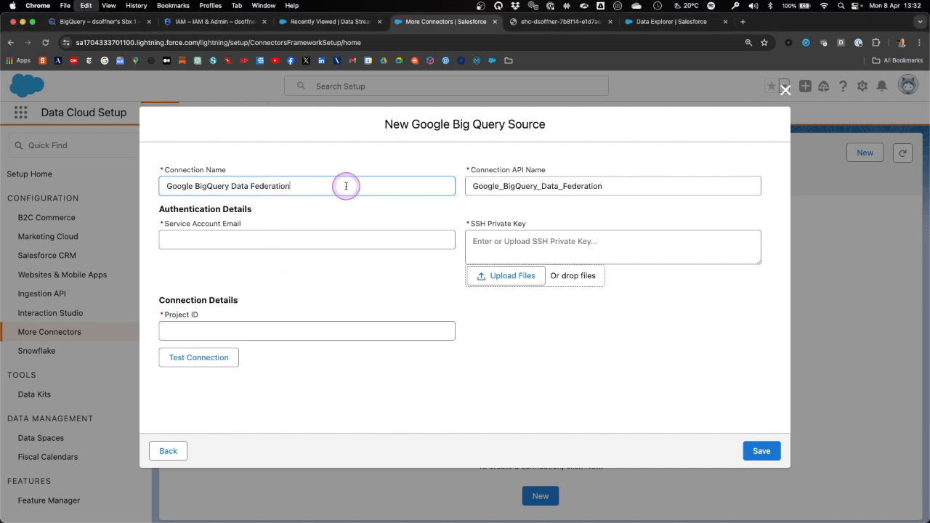
left_click(316, 242)
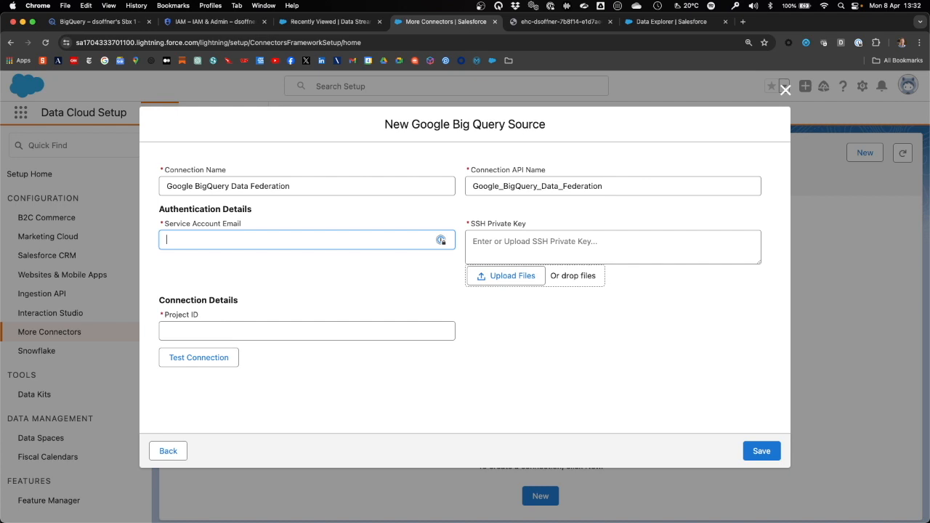
key("super+Tab")
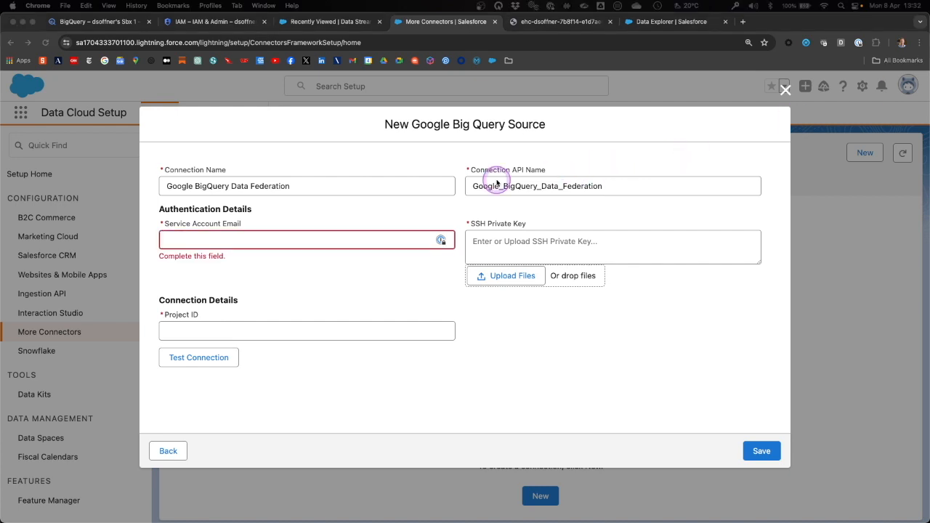
left_click(259, 243)
key("super+v")
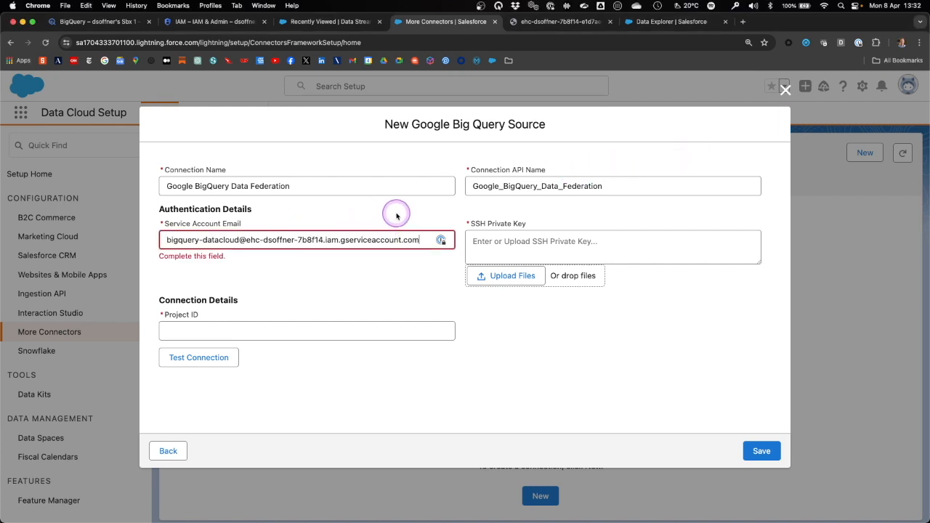
left_click(522, 281)
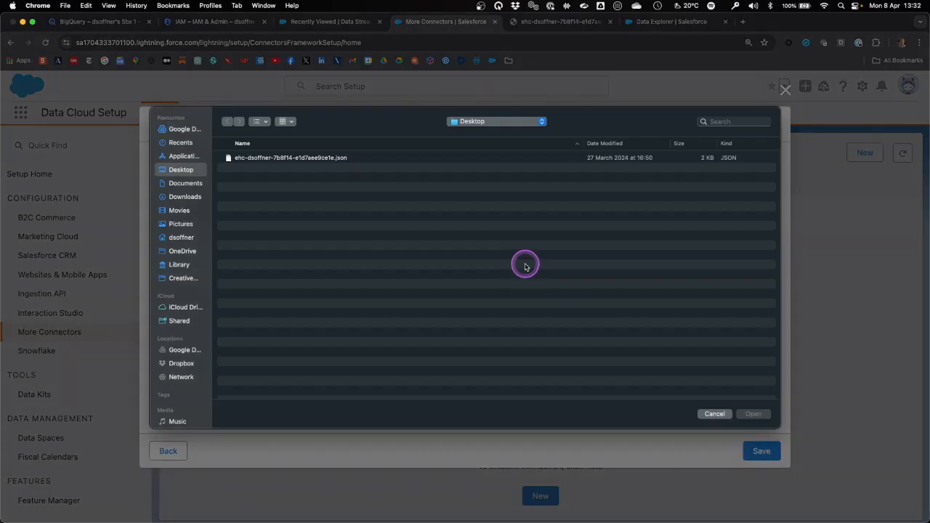
double_click(319, 161)
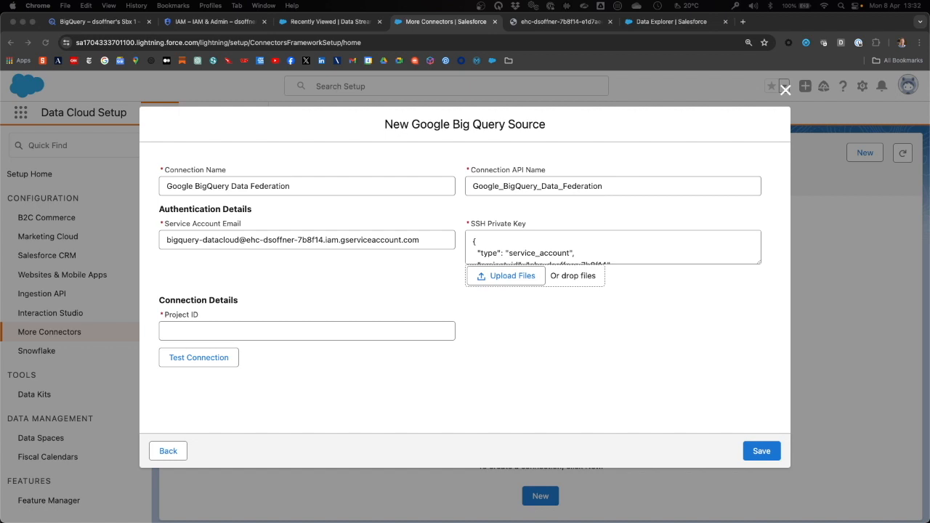
Set the connection's project ID to ehc-dsoffner-7b8f14, test the connection and save it
left_click(300, 331)
type("ehc-dsoffner-7b8f14")
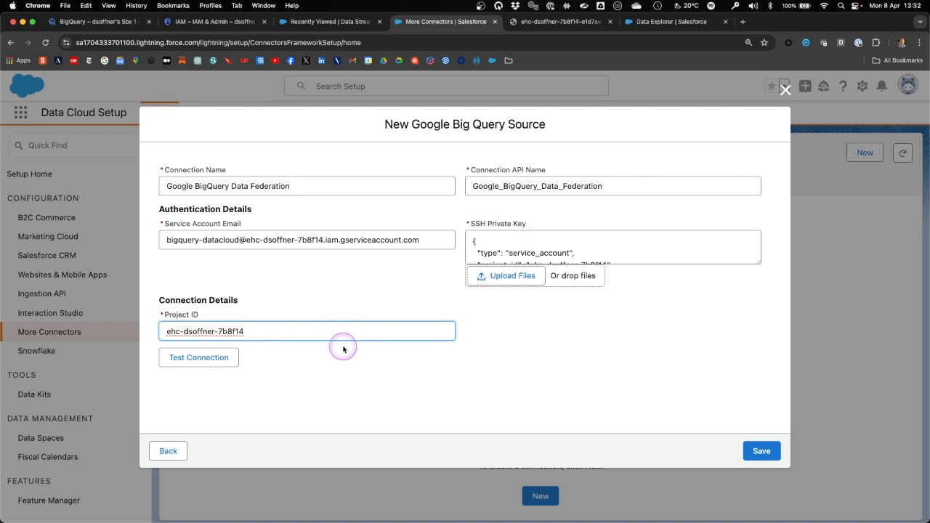
left_click(219, 361)
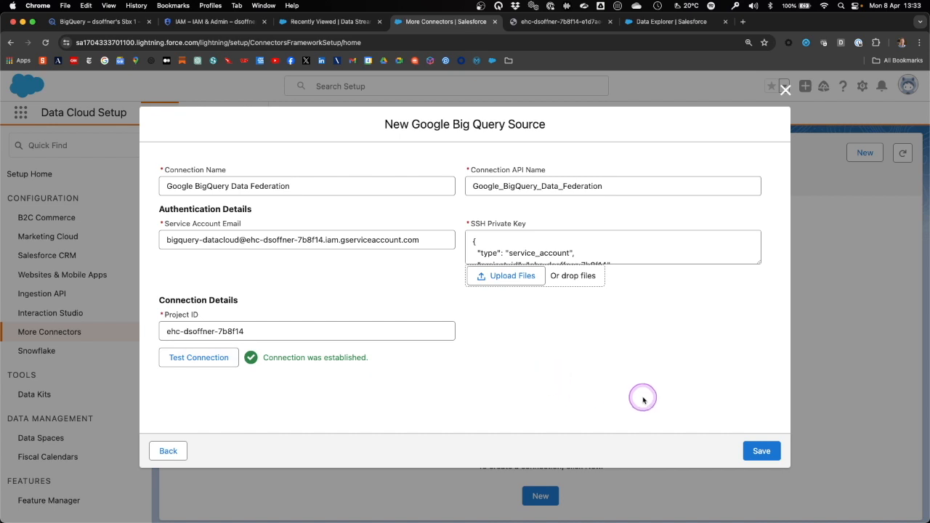
left_click(761, 451)
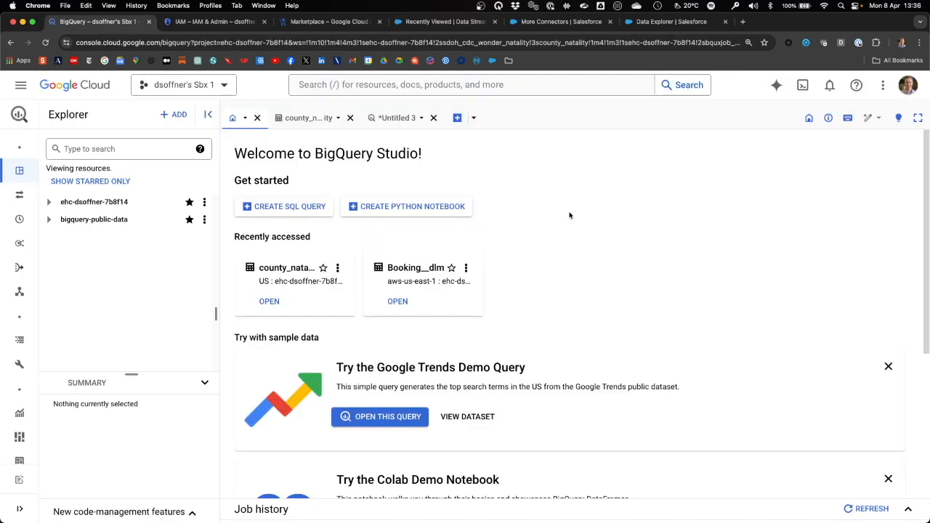
Look over the data listings in Google Cloud Marketplace and the datasets of the ehc-dsoffner-7b8f14 project in BigQuery
left_click(521, 209)
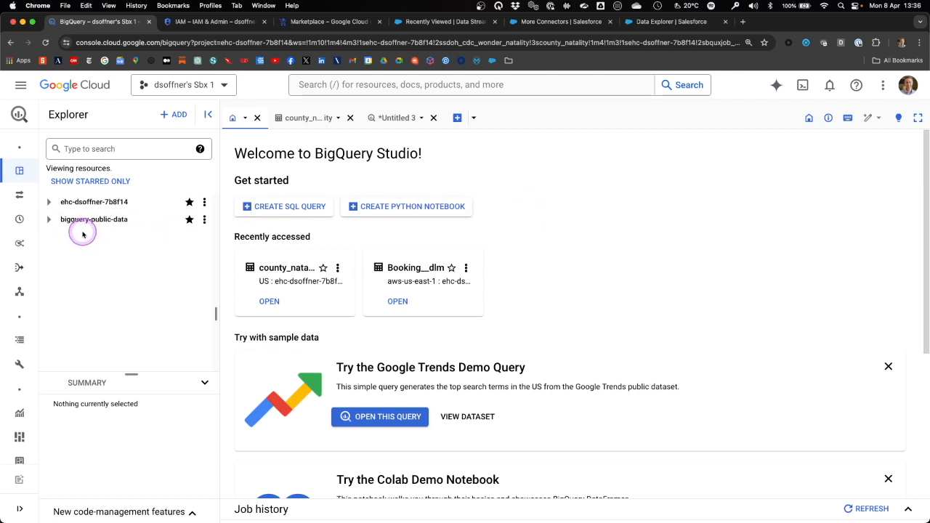
left_click(336, 24)
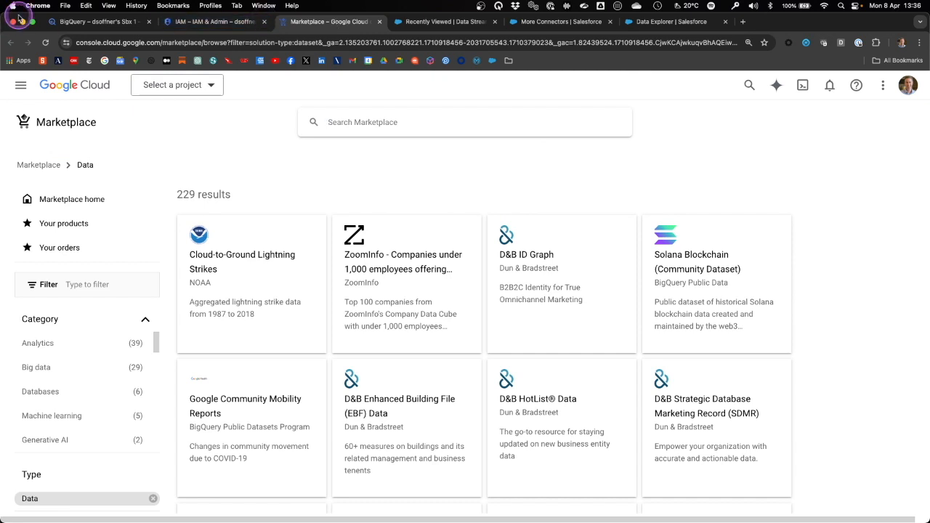
left_click(83, 22)
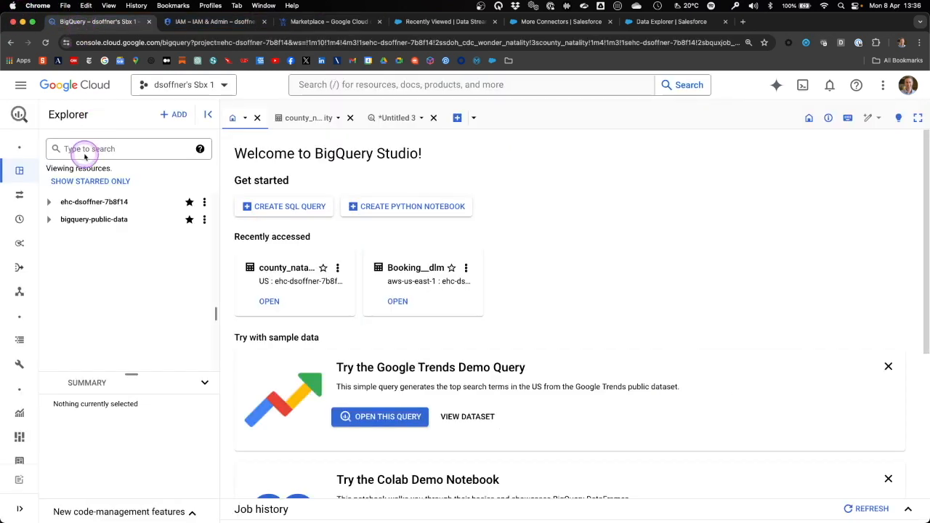
left_click(50, 205)
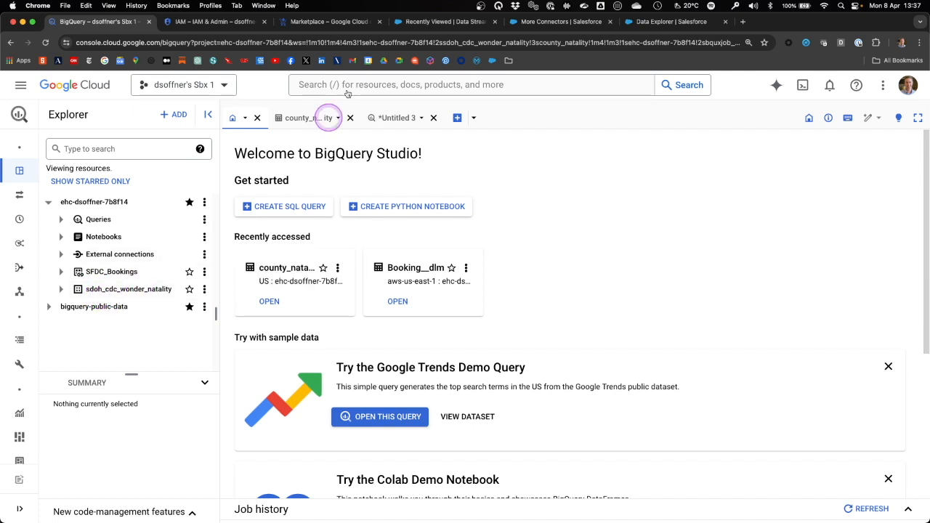
left_click(397, 120)
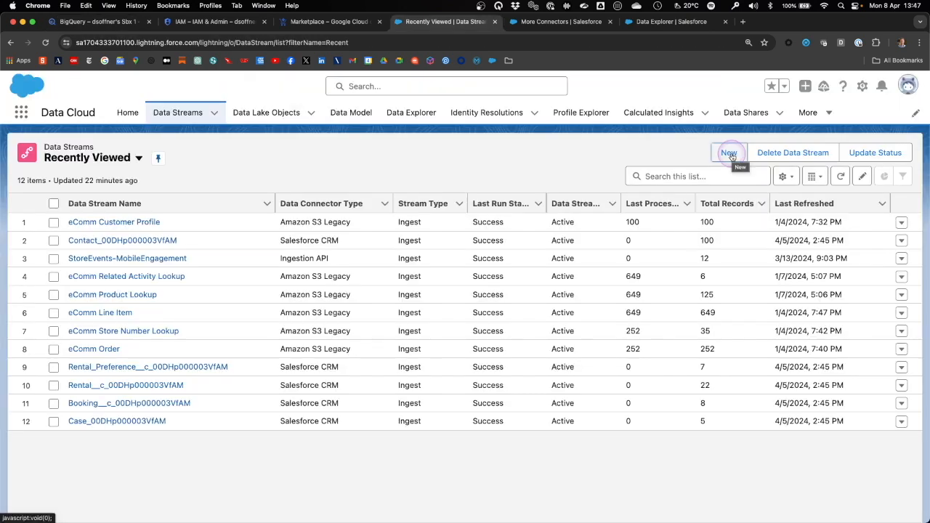
Start a new Google Big Query data stream in Salesforce Data Cloud using the Google BigQuery Data Federation connection
left_click(729, 154)
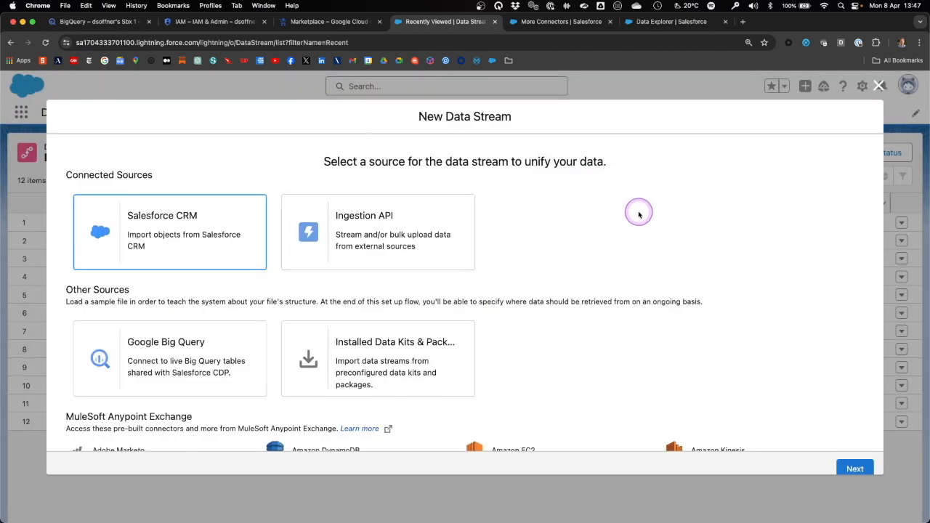
left_click(208, 364)
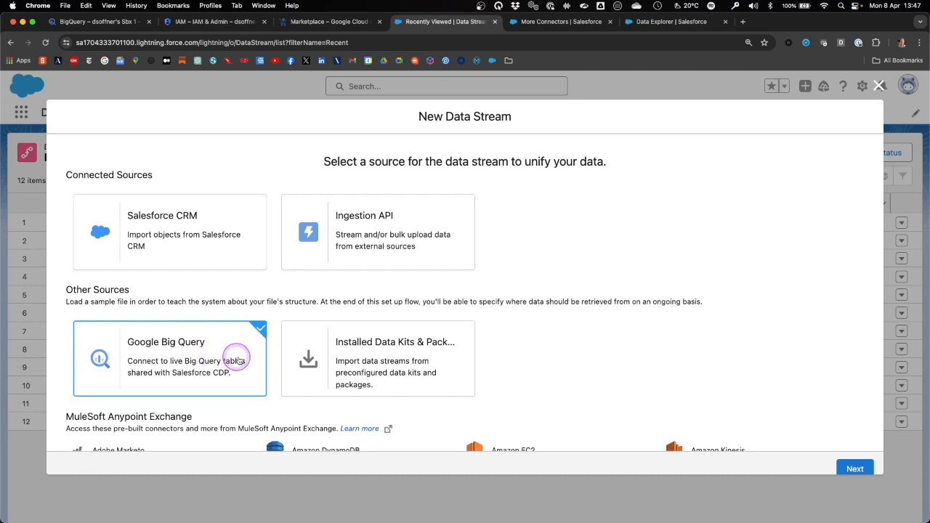
left_click(858, 470)
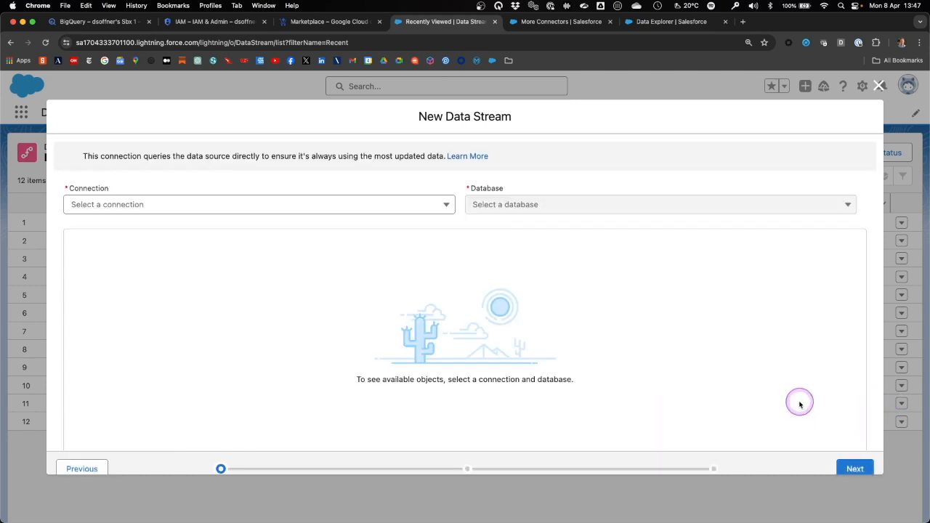
left_click(446, 207)
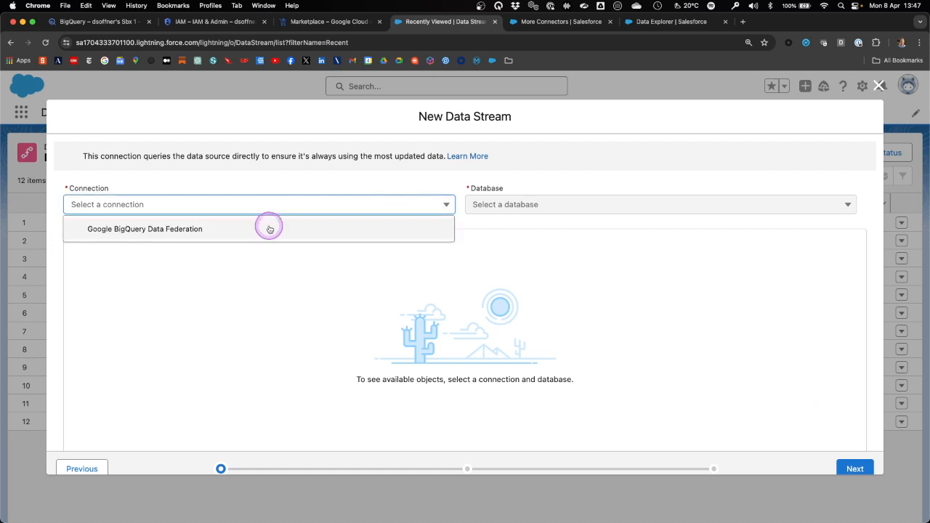
left_click(221, 231)
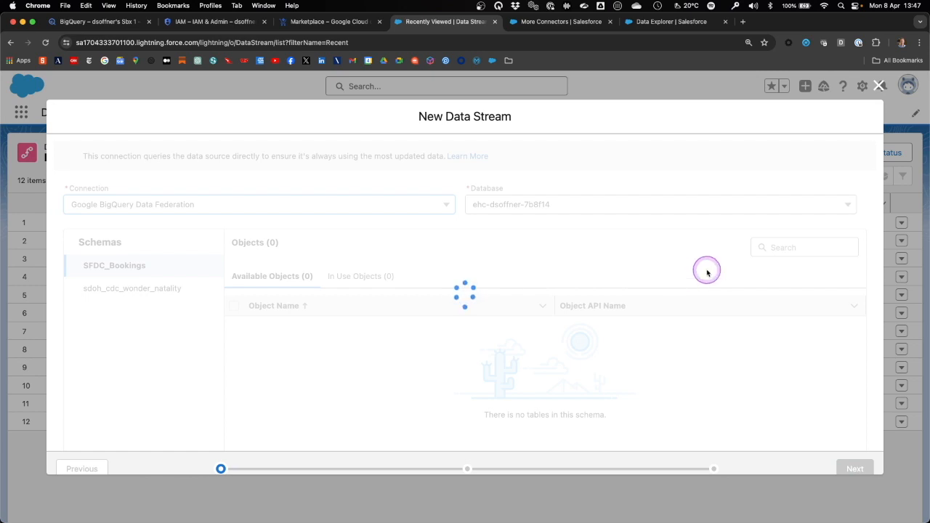
left_click(608, 224)
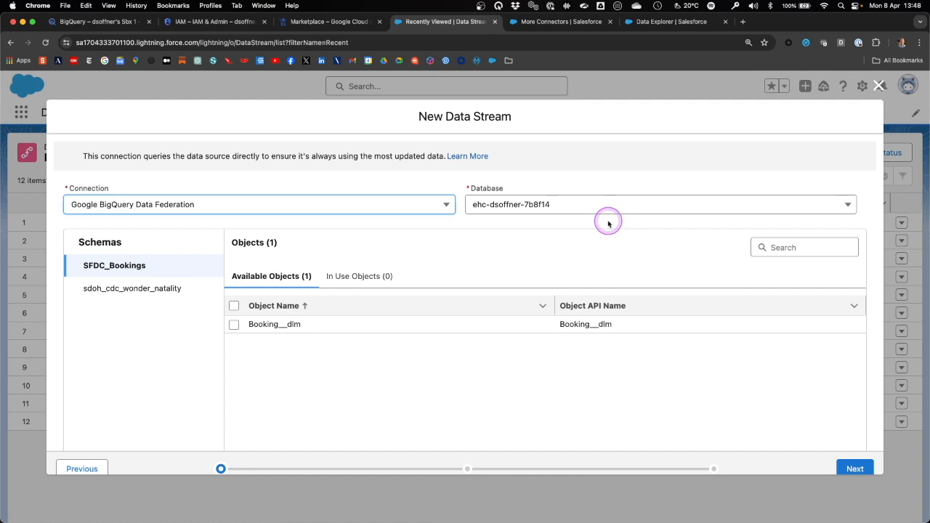
Select the county_natality object from the sdoh_cdc_wonder_natality schema and continue to its object configuration
left_click(175, 290)
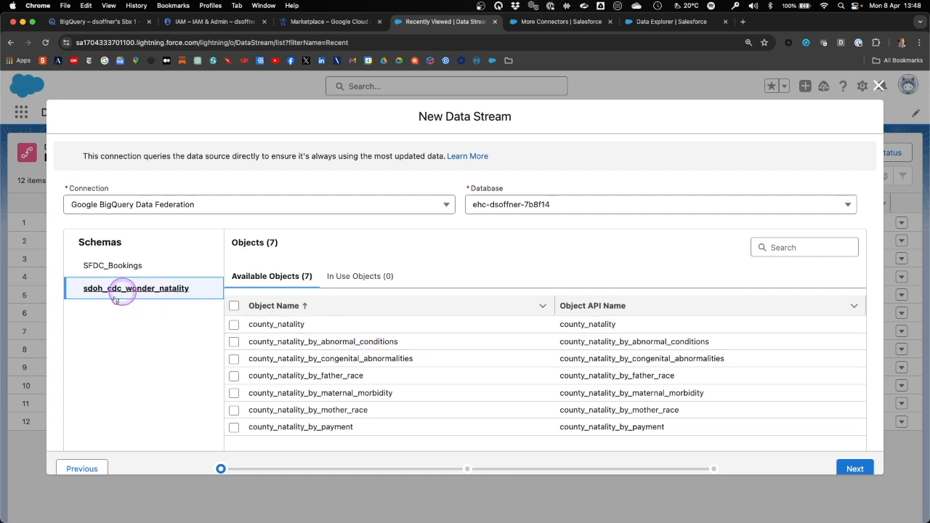
left_click(233, 326)
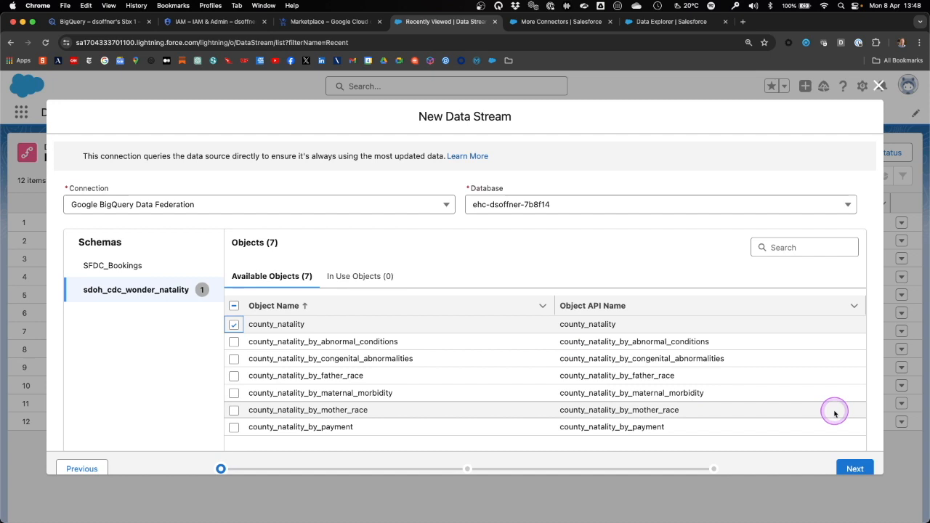
left_click(856, 469)
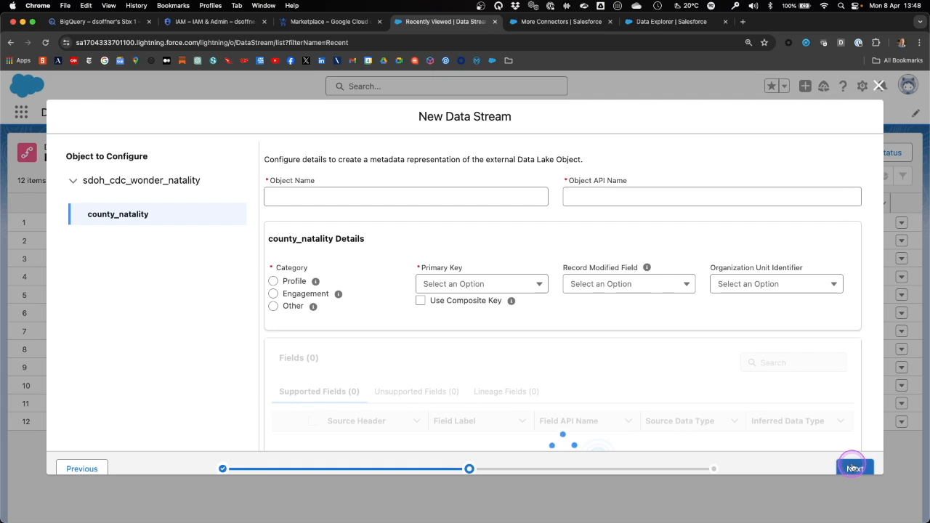
Name the county_natality object GBQ Births Data Summary by US County and set its category to Profile
left_click(340, 195)
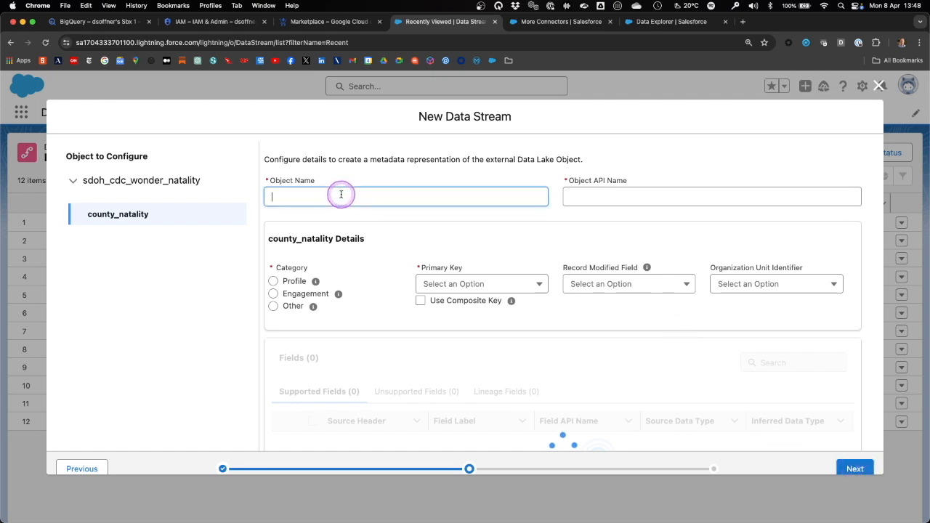
type("GBQ Births Data Summary by US County")
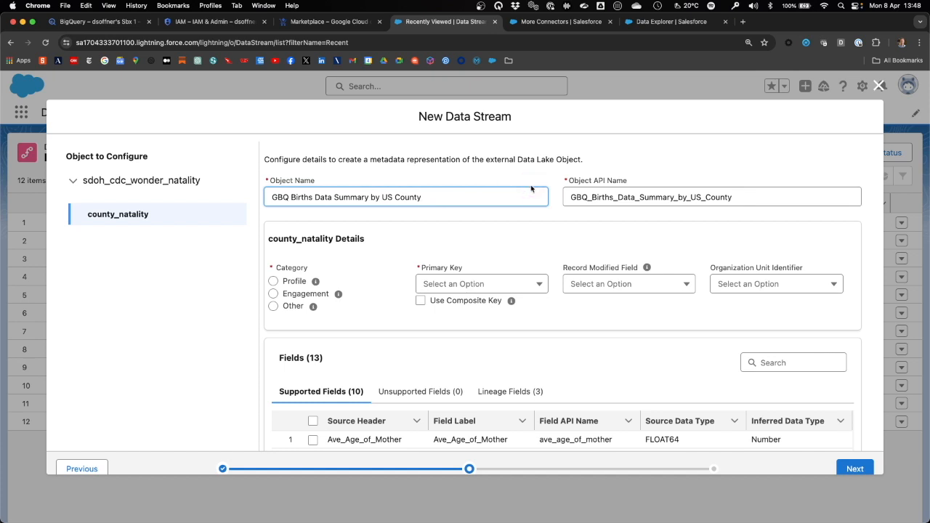
left_click(273, 281)
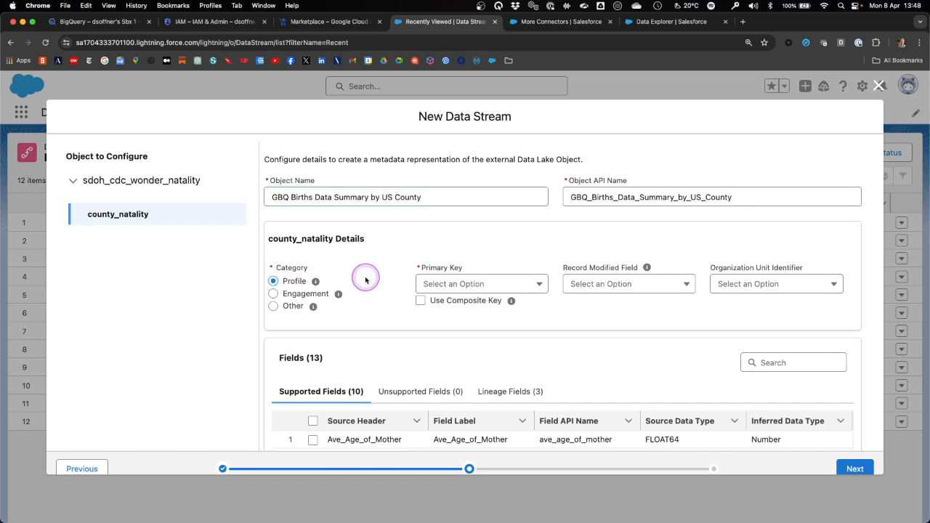
Select all supported fields of county_natality and widen the Source Header column to show the full field names
scroll(365, 279, "down", 5)
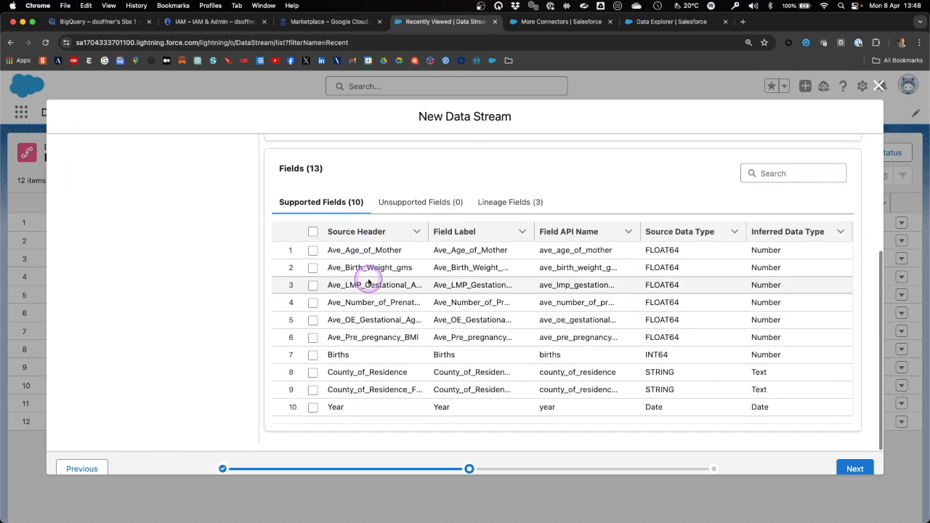
left_click(312, 232)
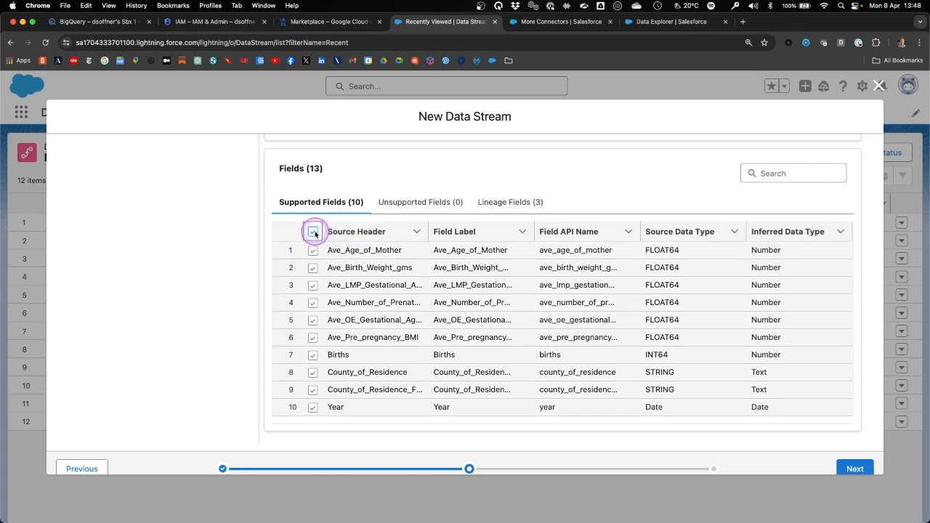
left_click(539, 275)
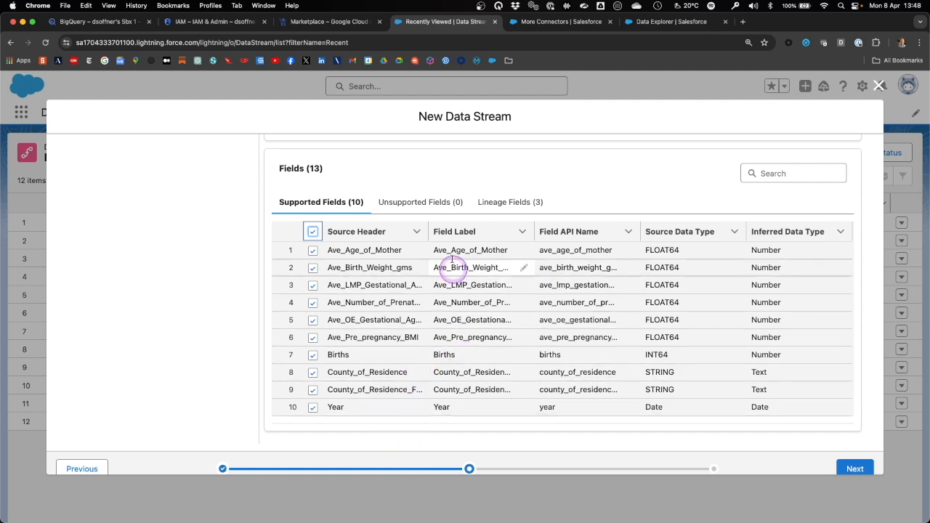
left_click_drag(427, 229, 457, 227)
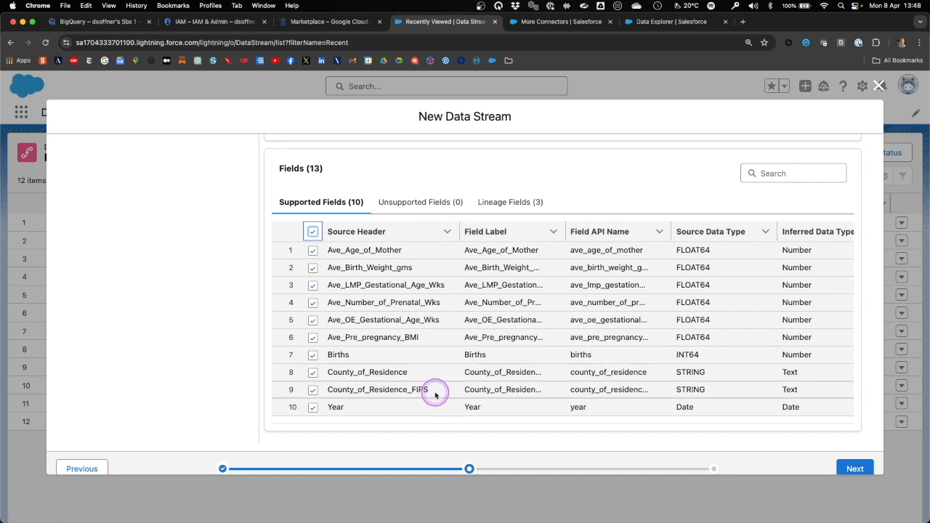
Use a composite key for county_natality made of County_of_Residence_FIPS and Year
scroll(440, 395, "up", 5)
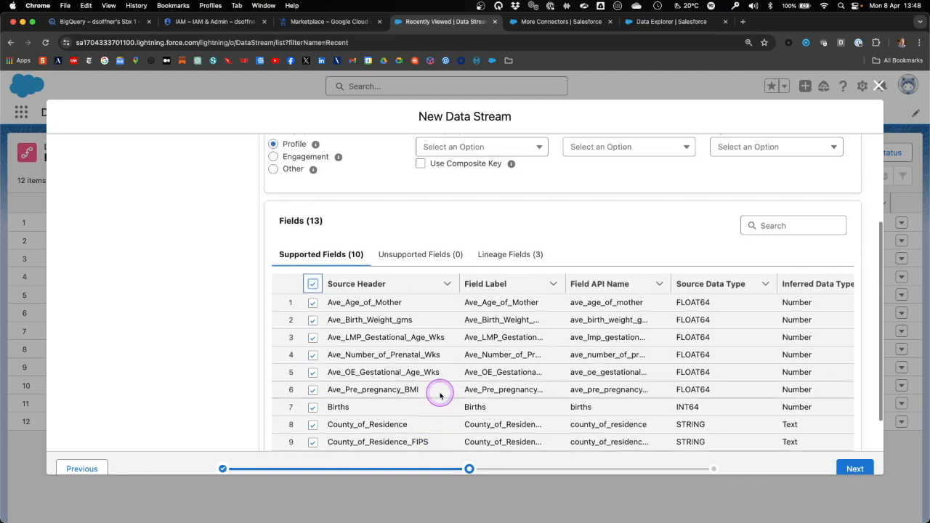
left_click(422, 301)
left_click(518, 282)
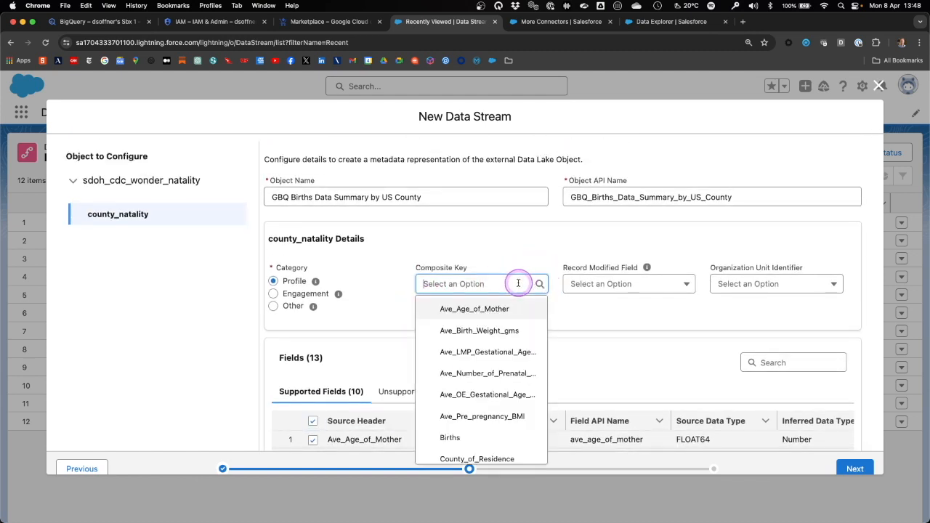
scroll(509, 381, "down", 2)
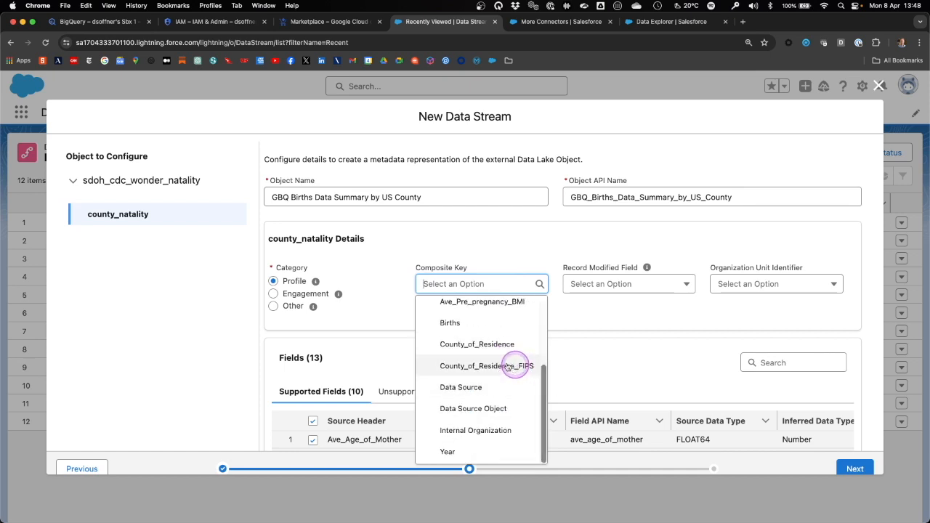
left_click(513, 367)
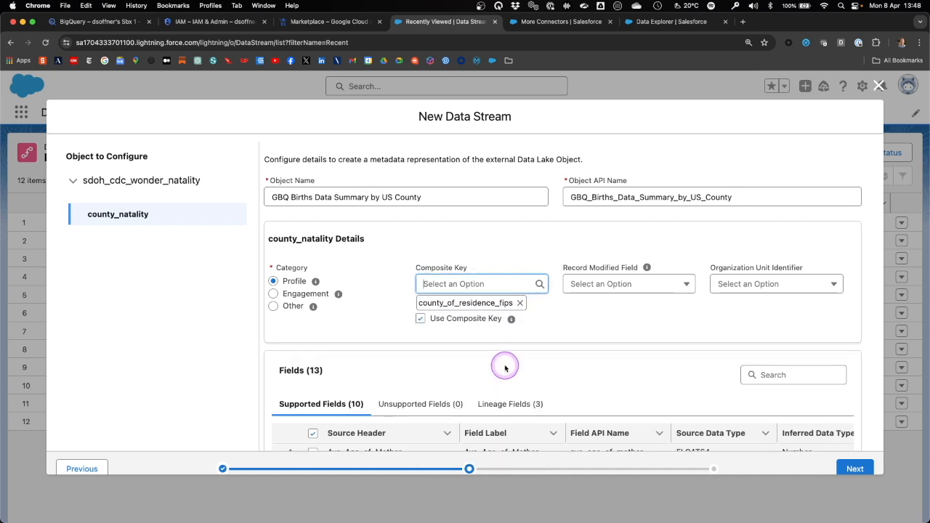
left_click(497, 283)
scroll(484, 407, "down", 5)
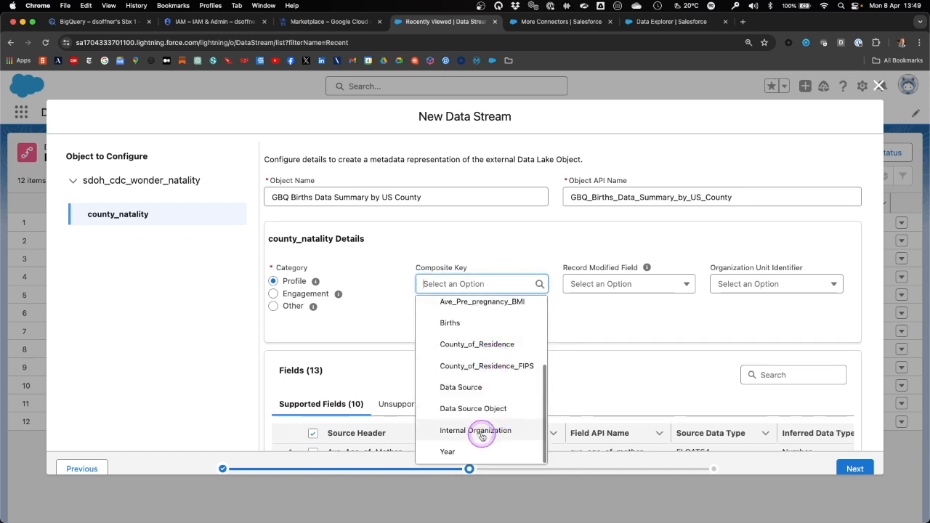
left_click(473, 451)
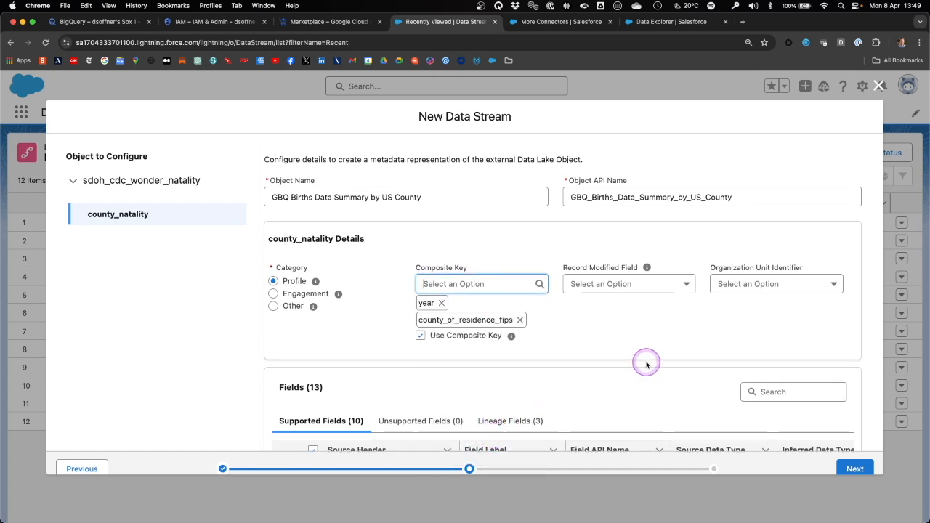
Continue to the final data stream settings, turn off acceleration and deploy the stream
scroll(646, 361, "down", 2)
left_click(854, 468)
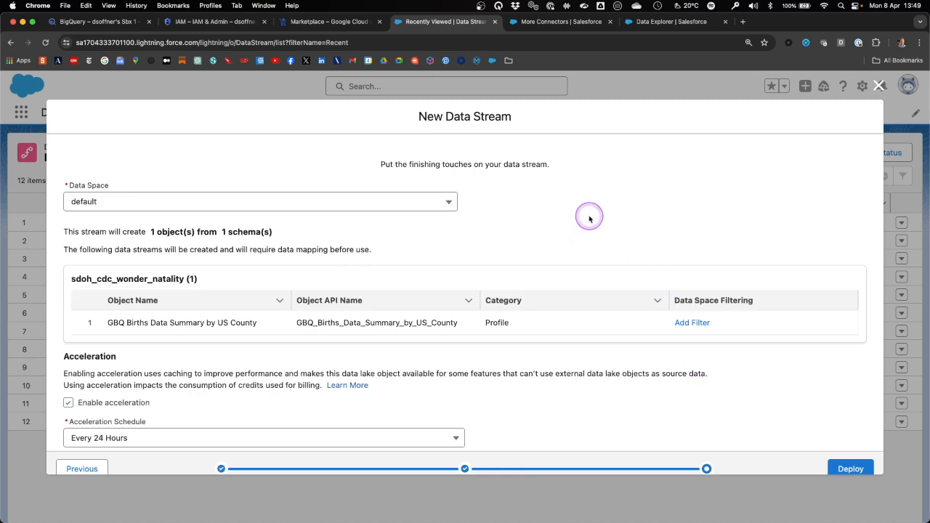
scroll(589, 221, "down", 1)
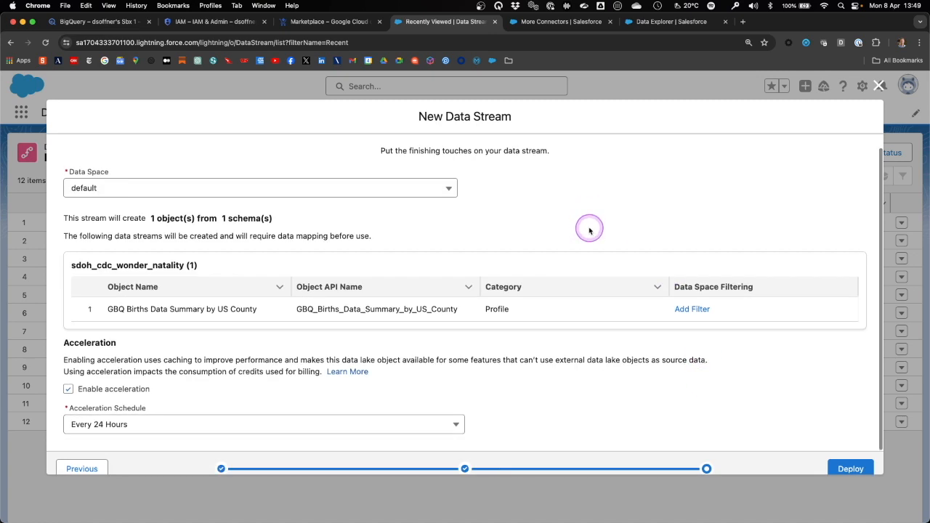
left_click(68, 390)
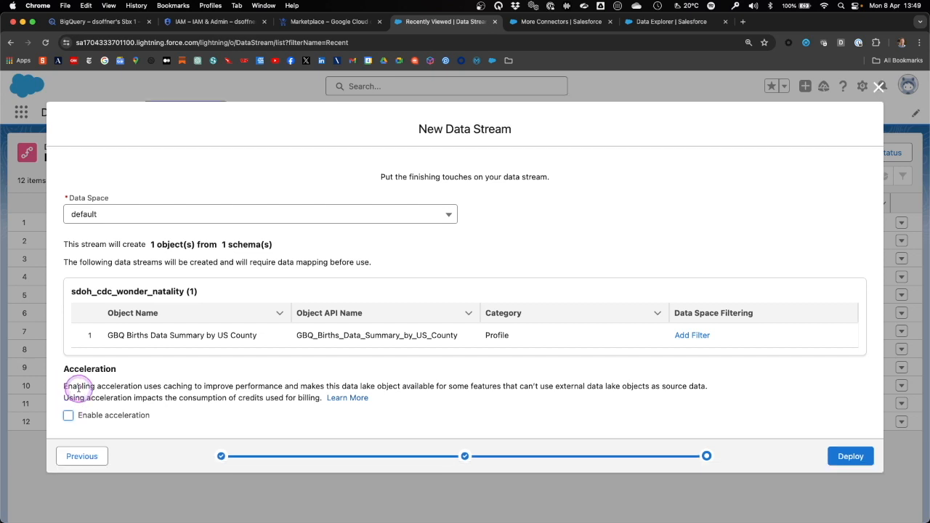
left_click(860, 456)
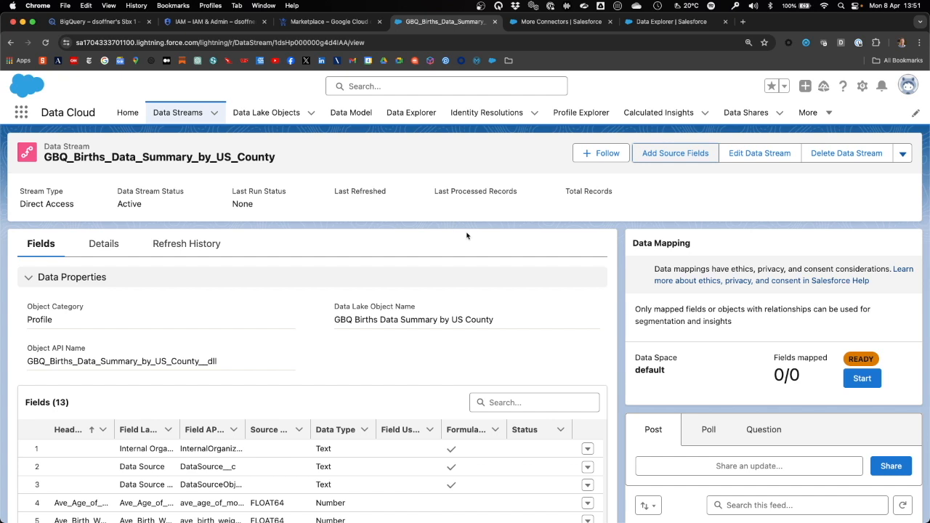
View the GBQ Births Data Summary by US County data lake object in Data Explorer
left_click(664, 26)
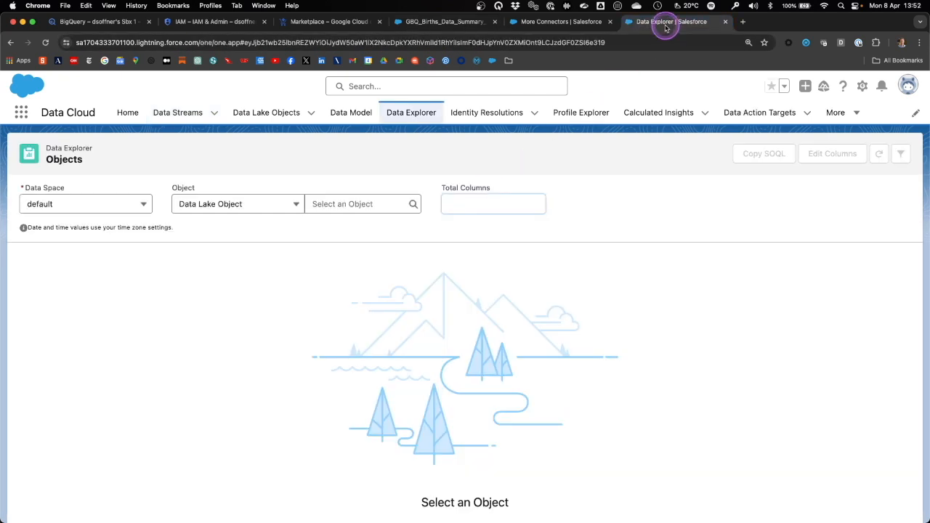
left_click(368, 204)
scroll(384, 282, "down", 5)
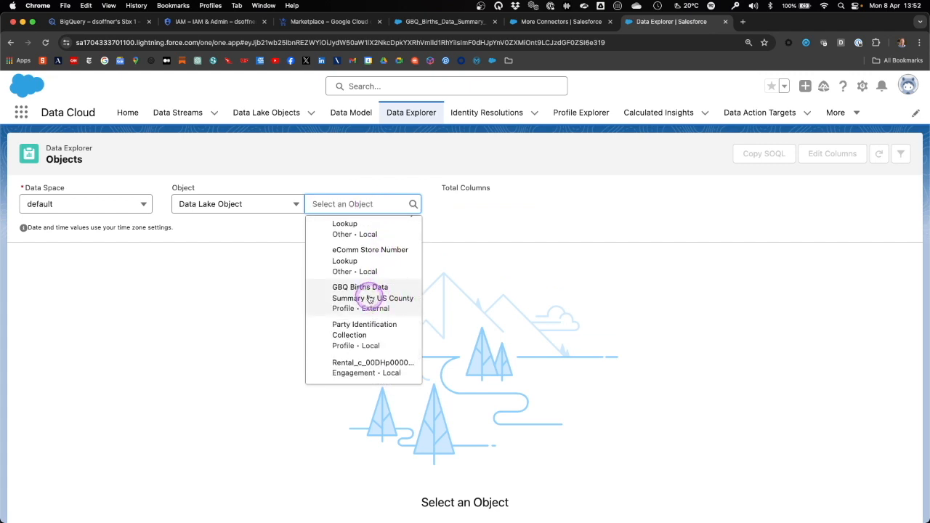
left_click(383, 296)
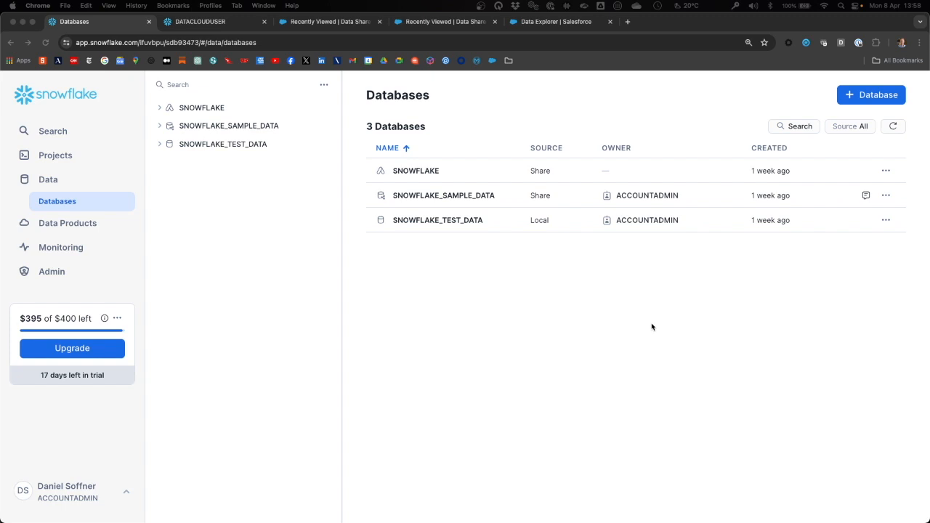
Start a new data share target in Data Cloud with the Snowflake connection and label it Snowflake Share Target
left_click(225, 25)
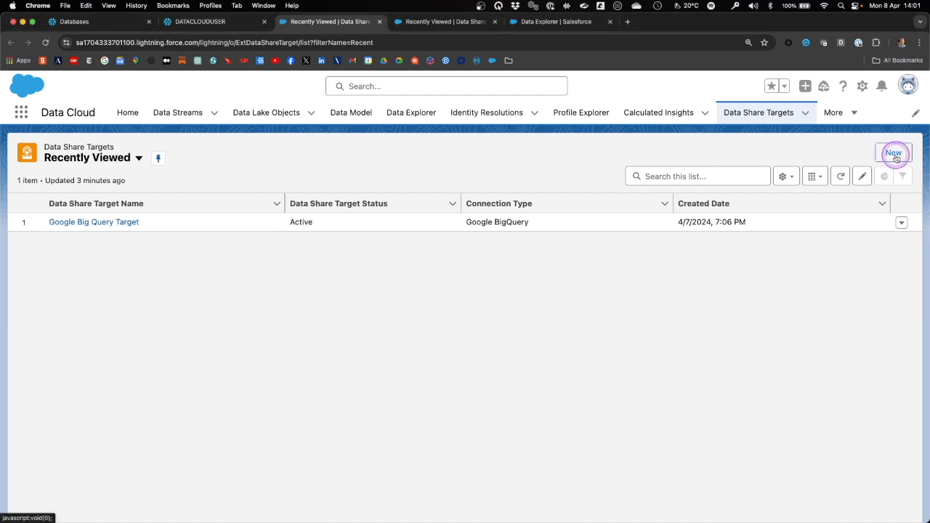
left_click(893, 154)
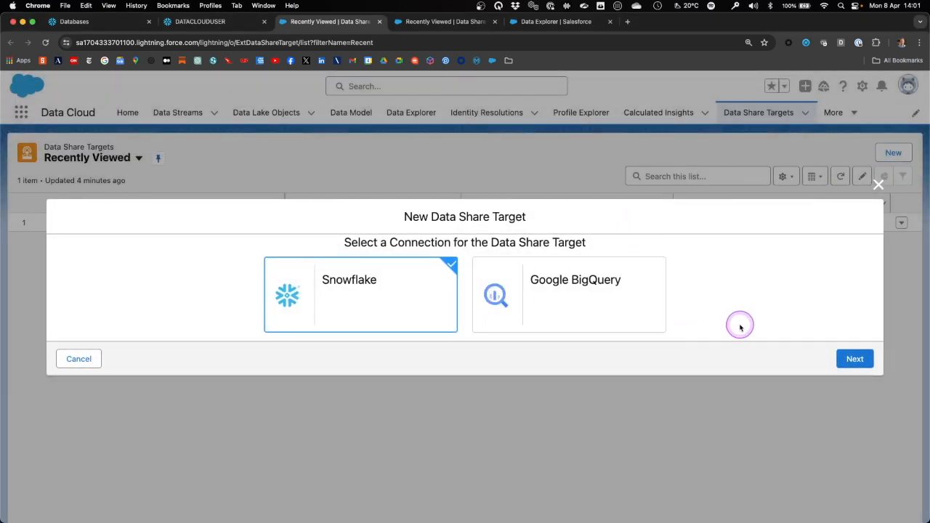
left_click(856, 359)
left_click(177, 268)
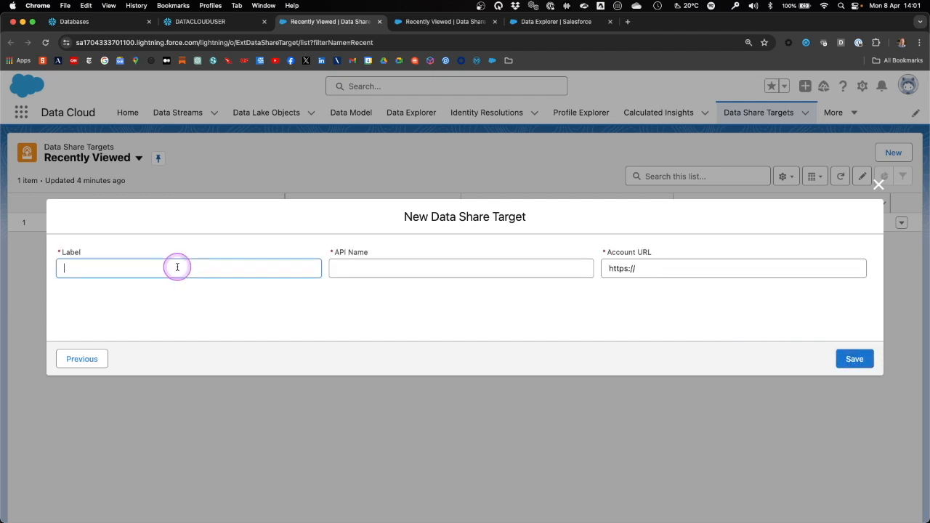
type("Snowflake Share Target")
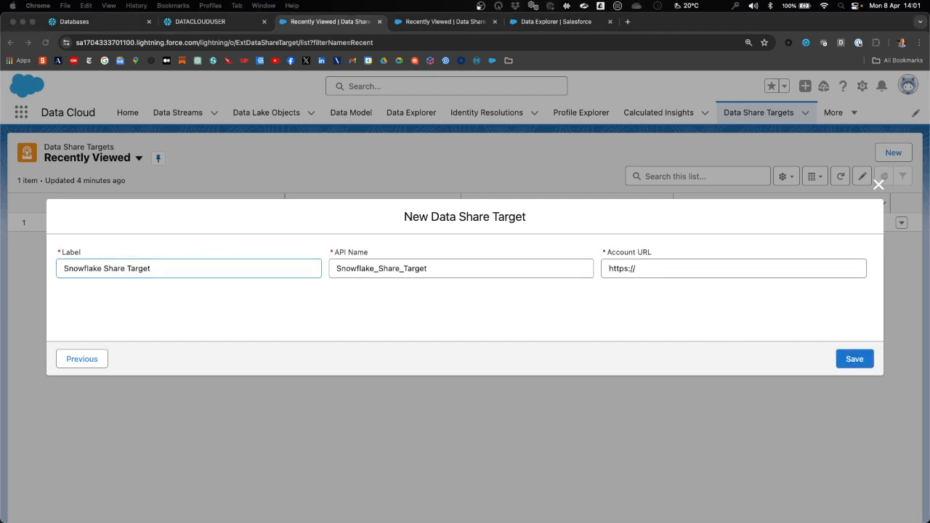
Enter the Snowflake account URL for the data share target and submit it
left_click(655, 269)
left_click(669, 268)
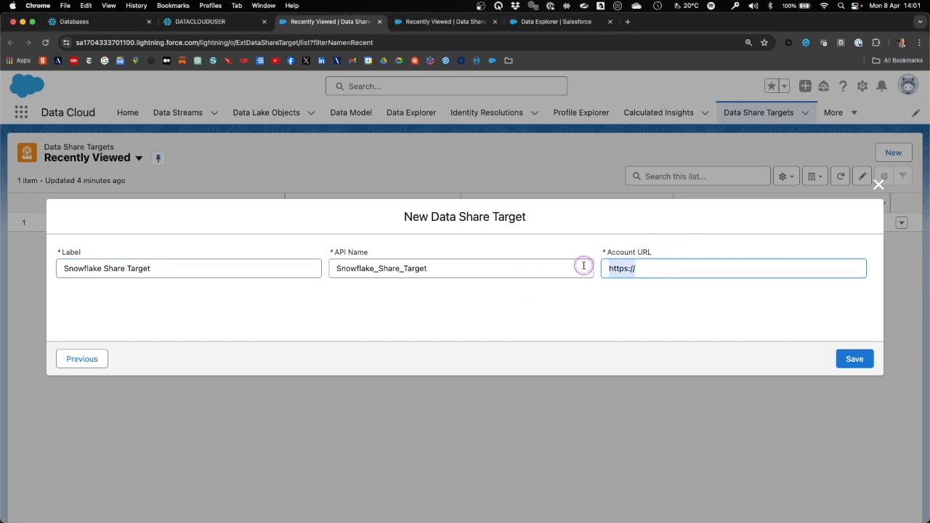
type("ydb93735.us-east-1.snowflakecomputing.com")
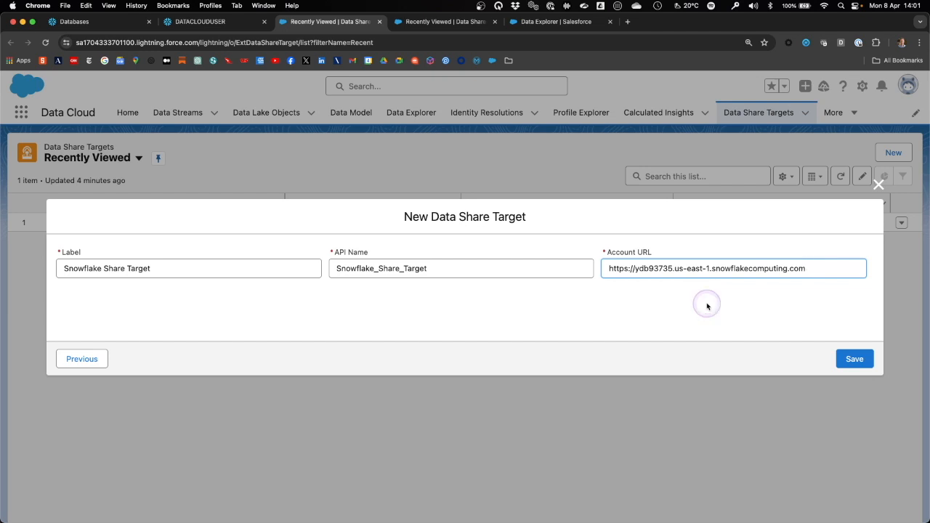
left_click(859, 361)
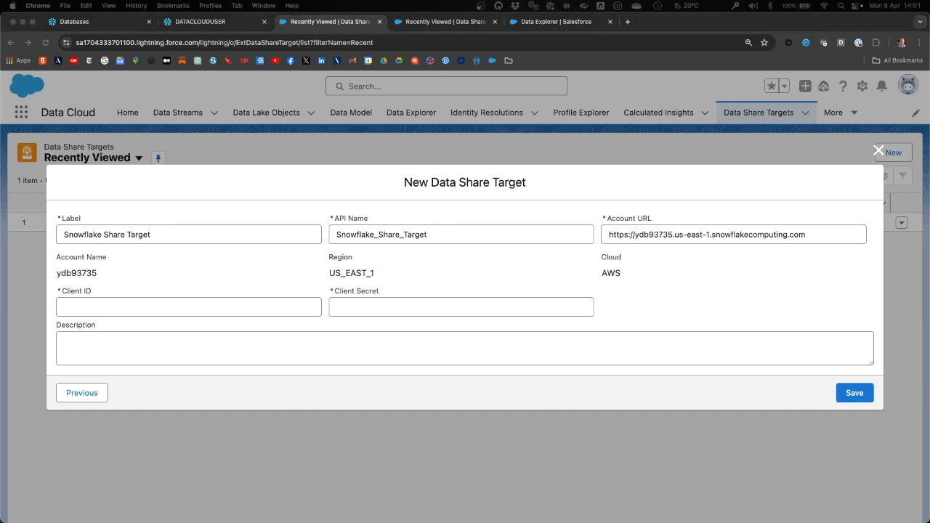
Paste the client ID and client secret into the Snowflake data share target and save it
left_click(185, 308)
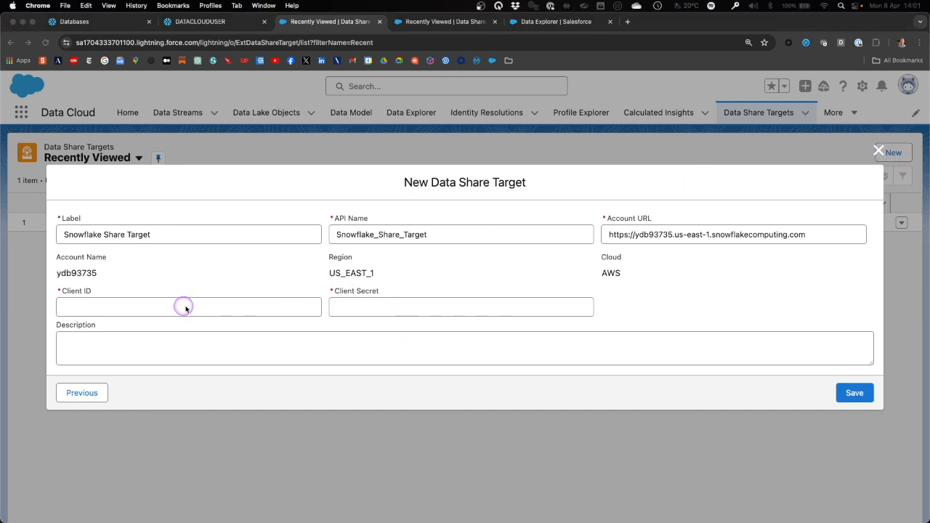
key("super+v")
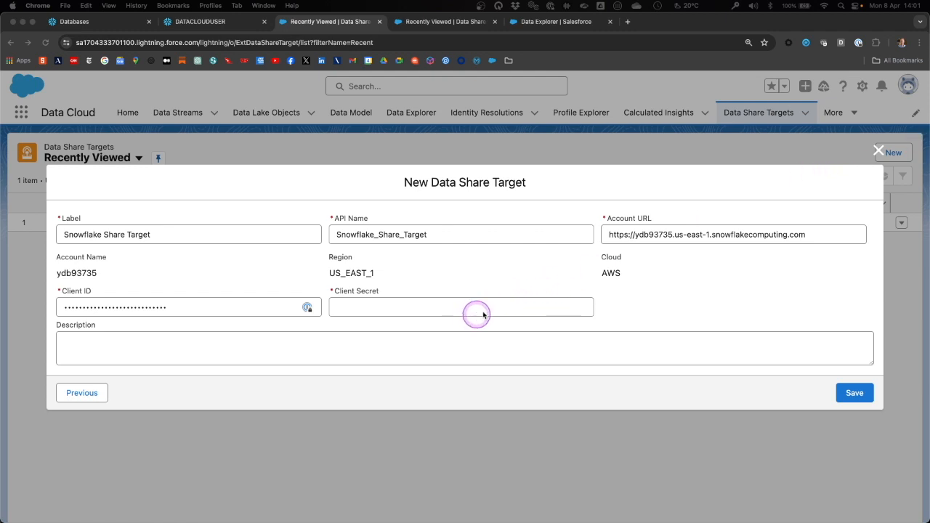
left_click(455, 309)
left_click(454, 309)
key("super+v")
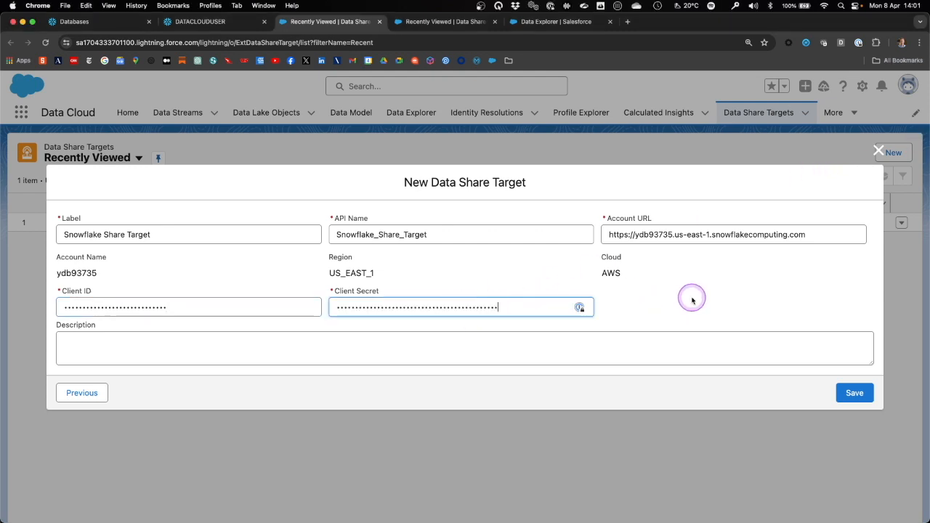
left_click(856, 393)
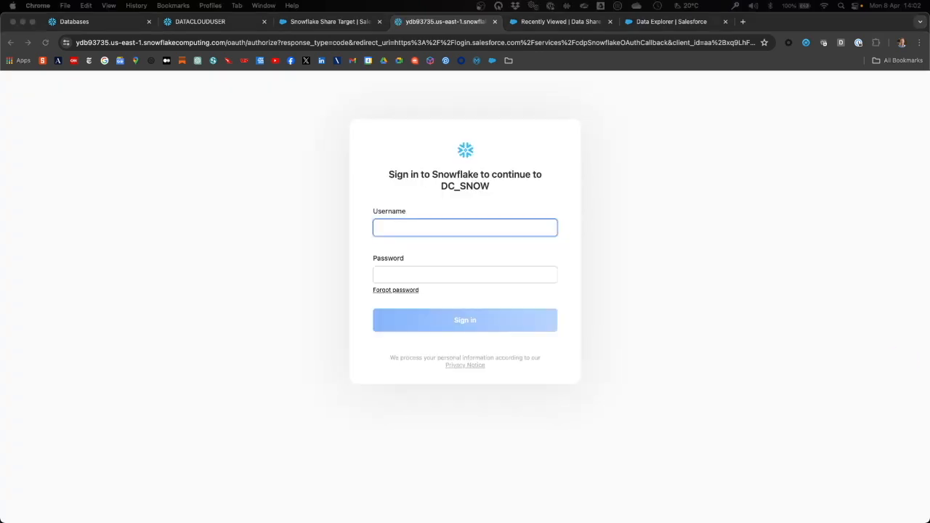
Sign in to Snowflake as dataclouduser with the account password and check the authentication details of Snowflake Share Target
left_click(445, 225)
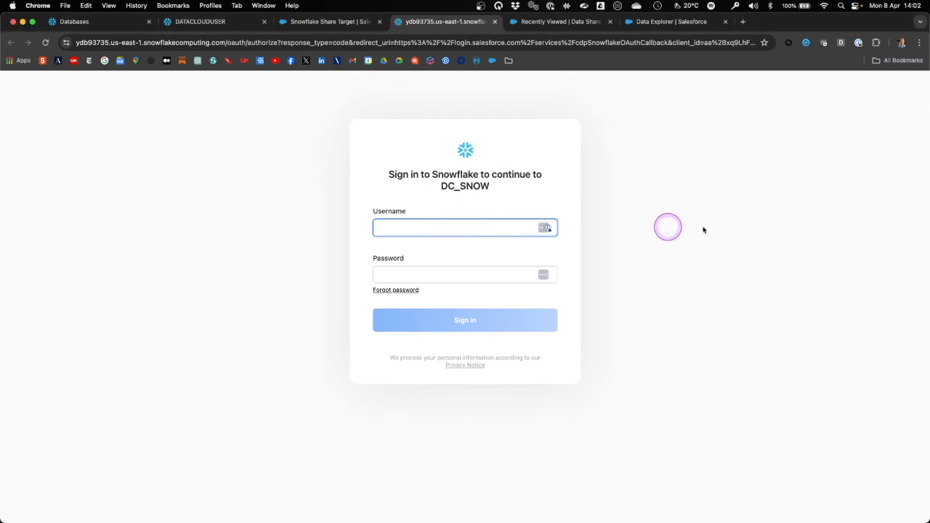
type("dataclouduser")
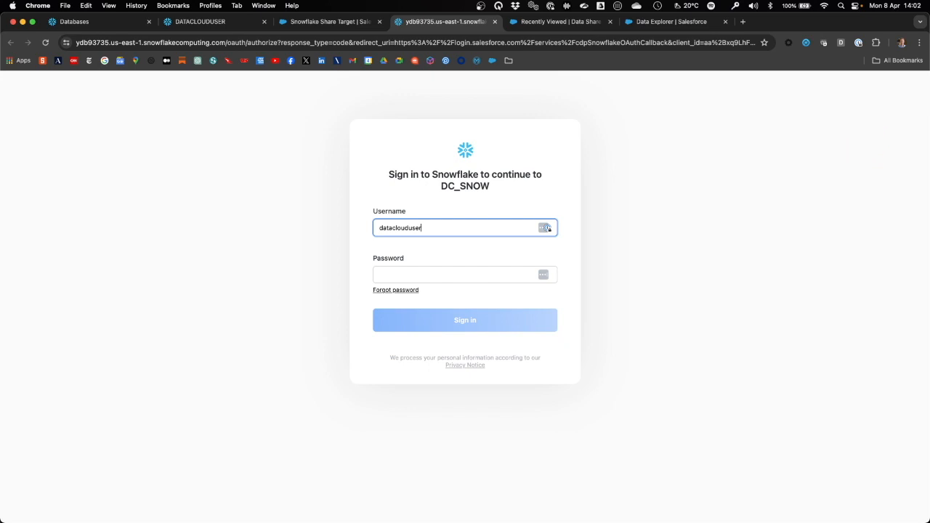
left_click(546, 228)
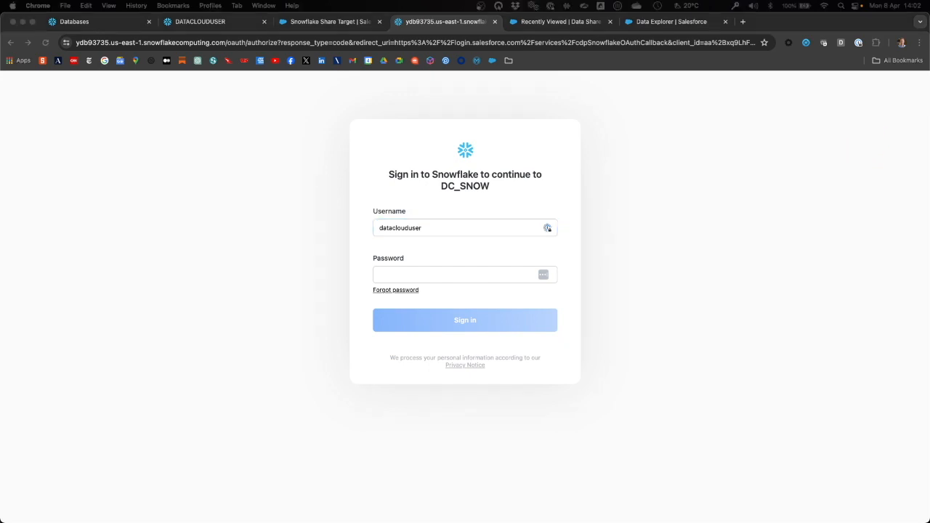
left_click(428, 273)
key("super+v")
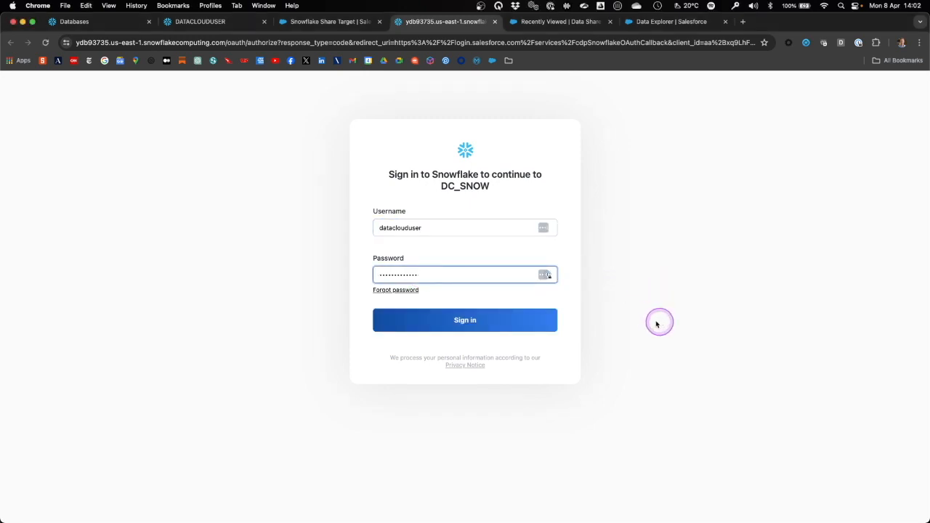
left_click(537, 325)
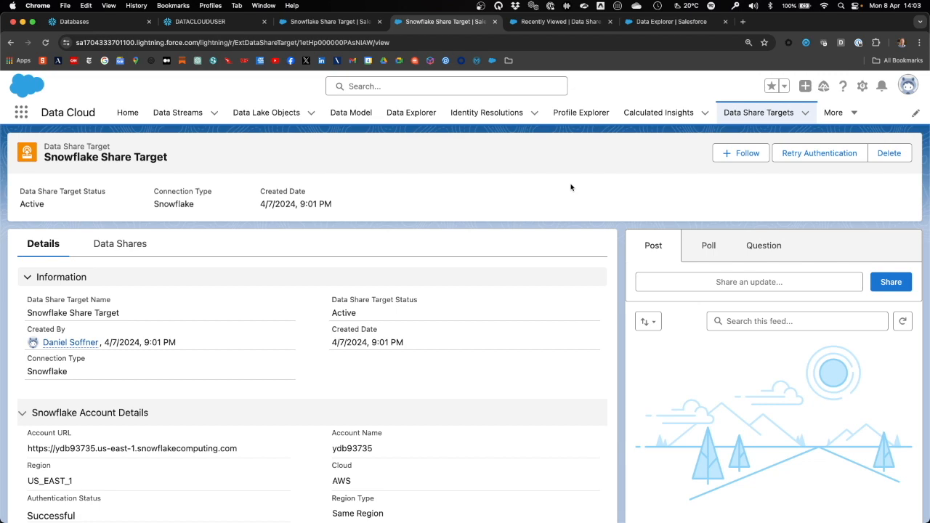
left_click(562, 189)
scroll(560, 187, "down", 2)
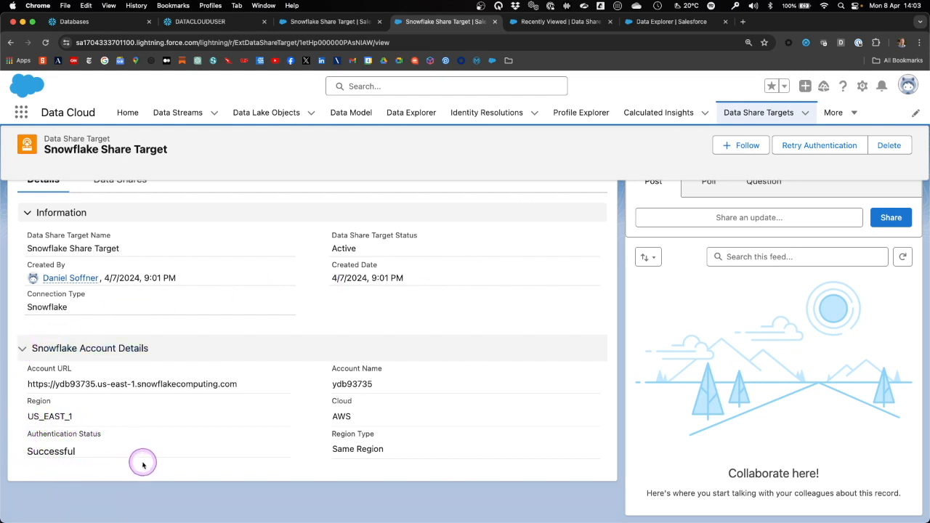
scroll(207, 436, "up", 3)
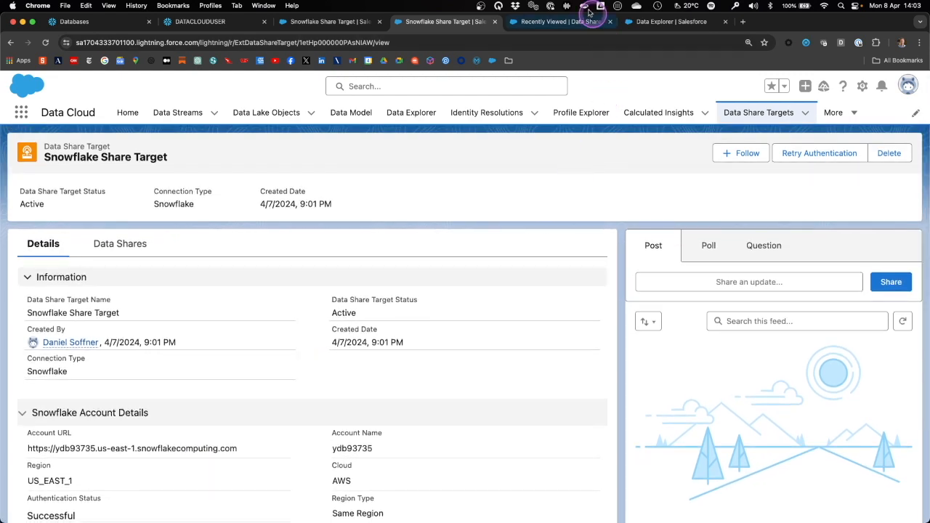
Create a data share labelled Snowflake Share in the default data space, containing the Case data model object
left_click(563, 22)
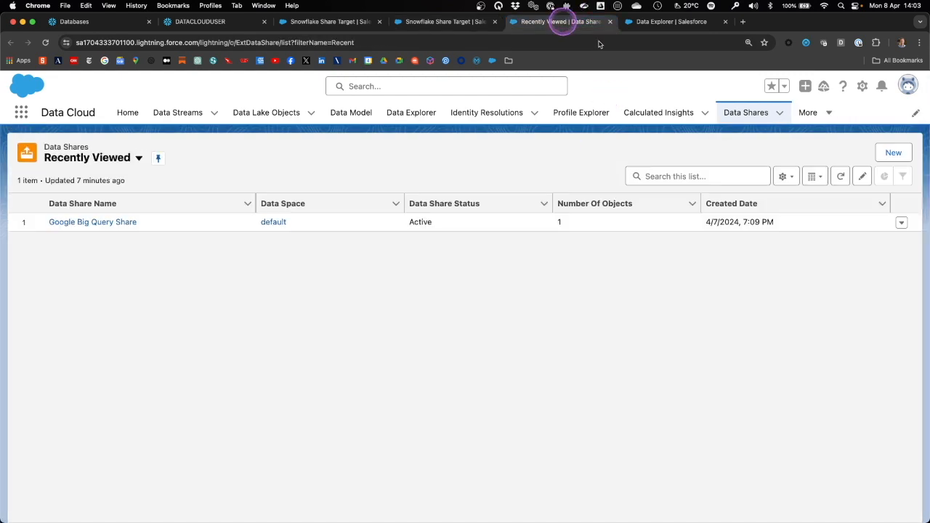
left_click(898, 153)
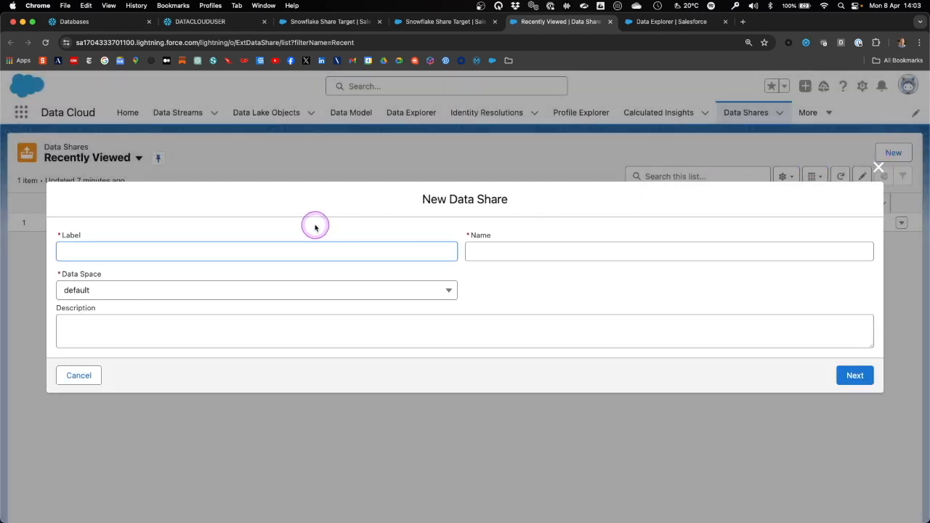
type("Snowflake Share")
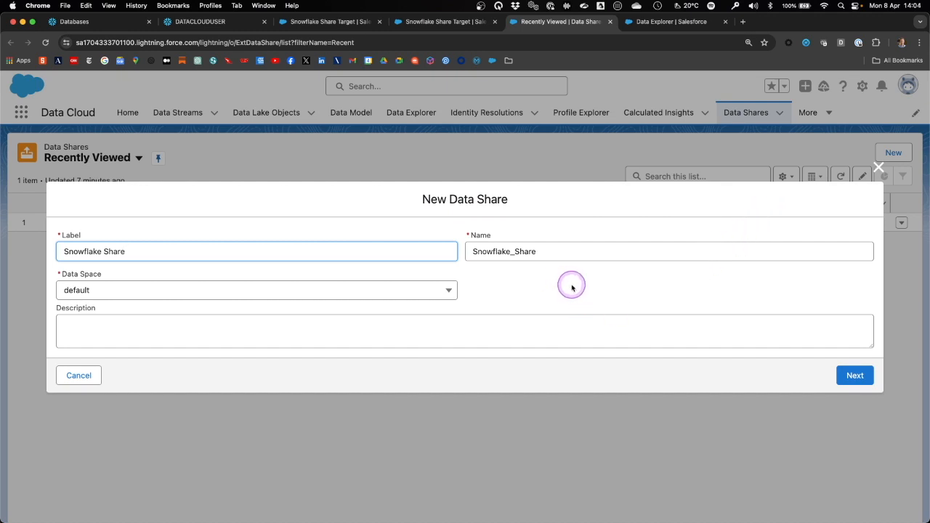
left_click(864, 381)
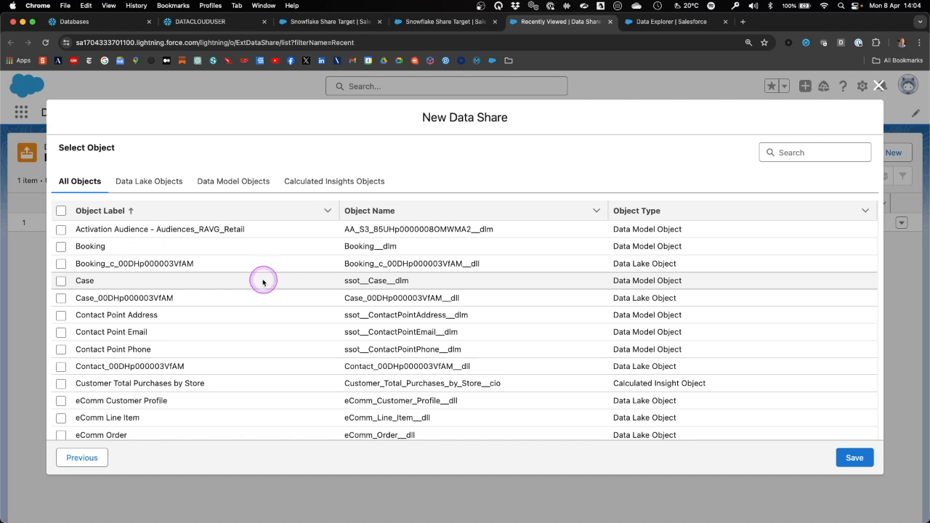
left_click(60, 282)
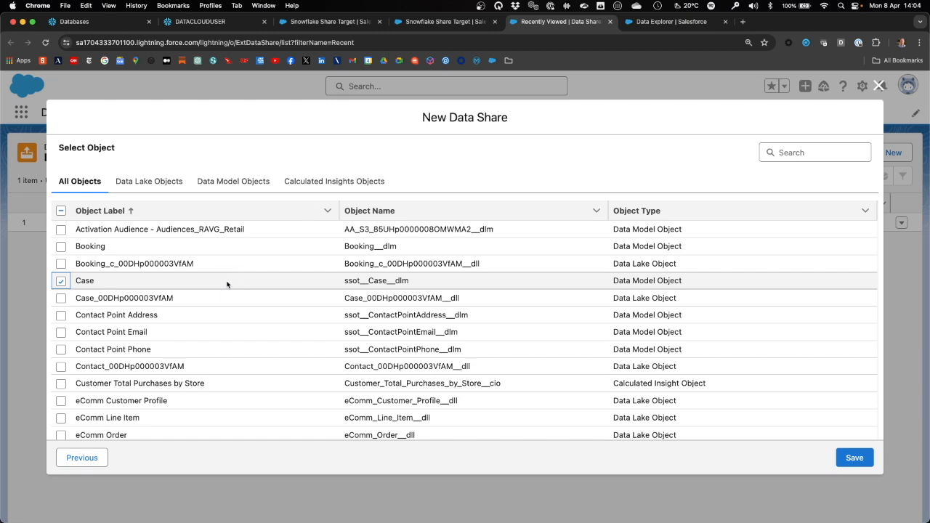
left_click(854, 457)
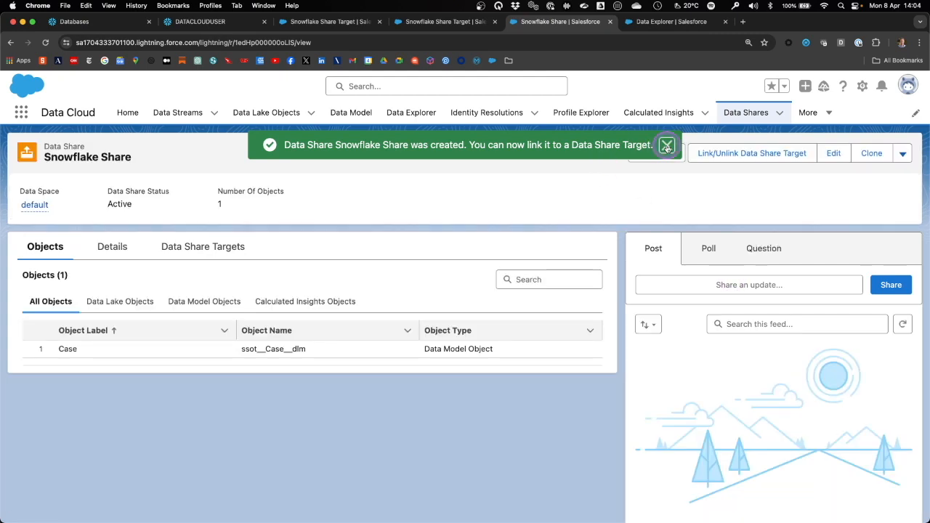
left_click(667, 145)
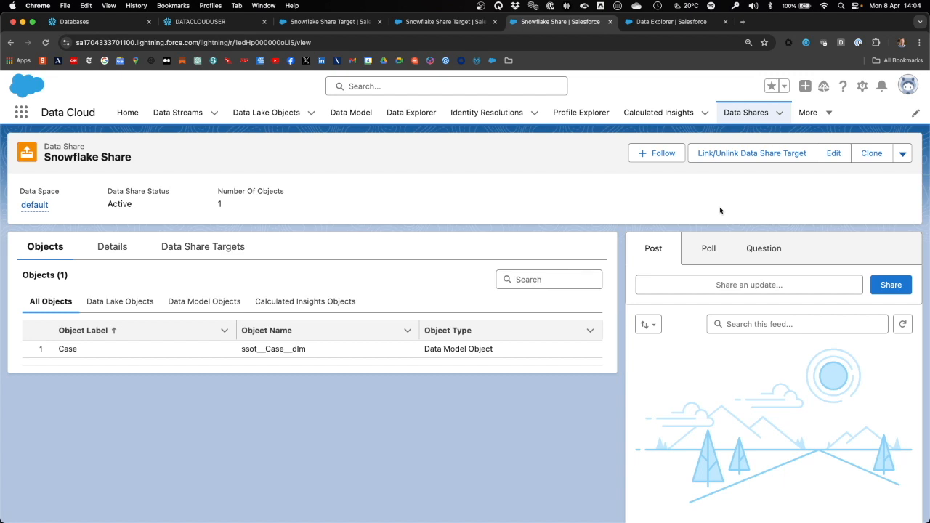
Link the Snowflake Share data share to Snowflake Share Target
left_click(753, 156)
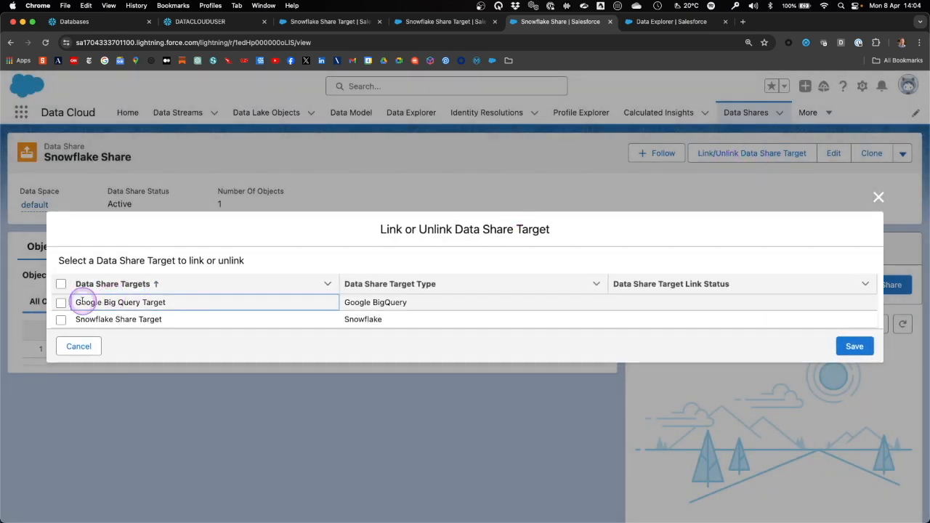
left_click(62, 320)
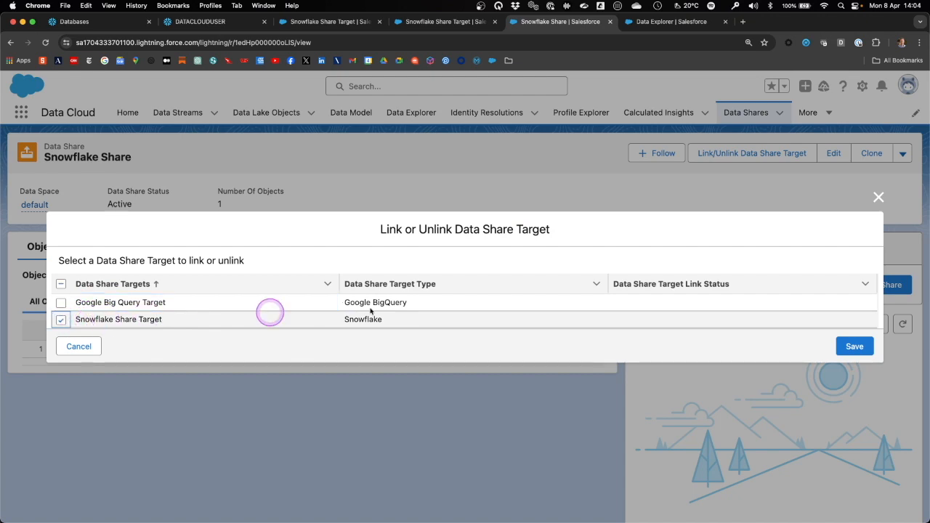
left_click(855, 347)
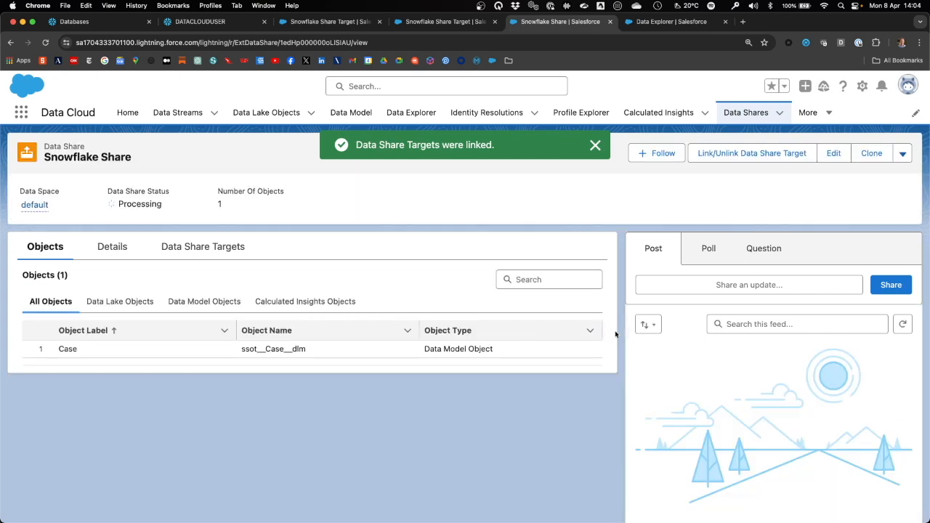
left_click(595, 145)
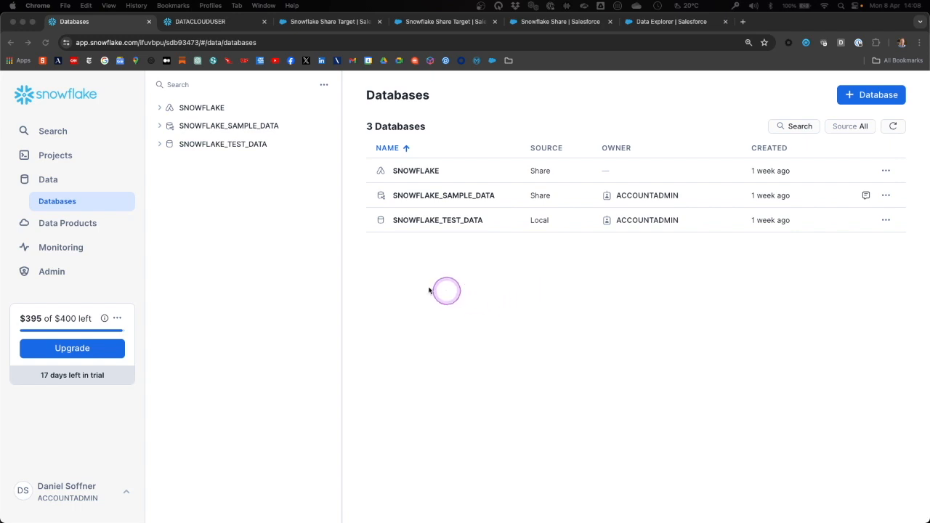
Switch to Snowflake and create a database from the privately shared Snowflake Share listing, keeping the suggested database name
left_click(90, 226)
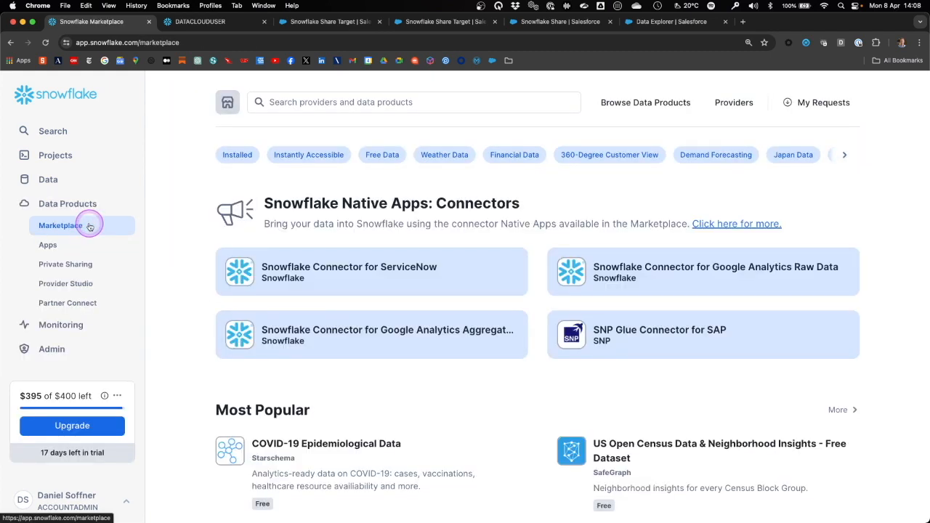
left_click(76, 265)
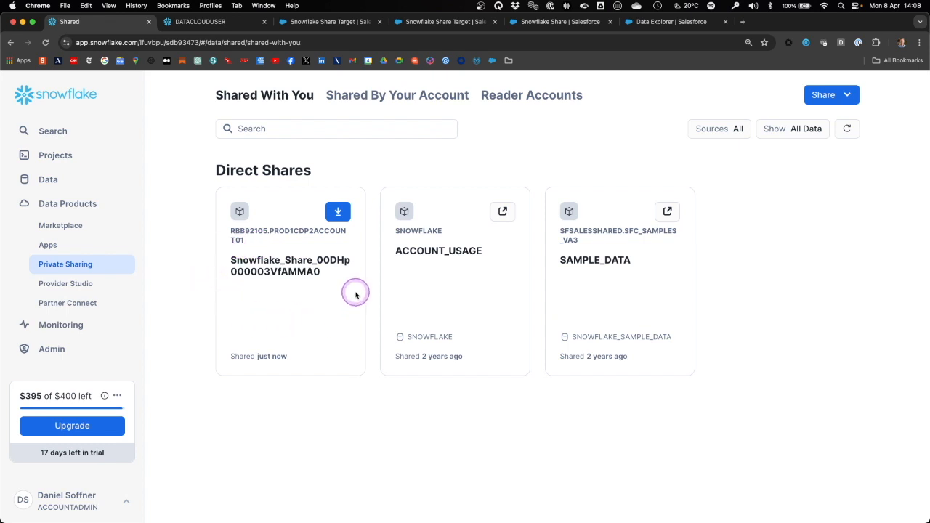
left_click(337, 212)
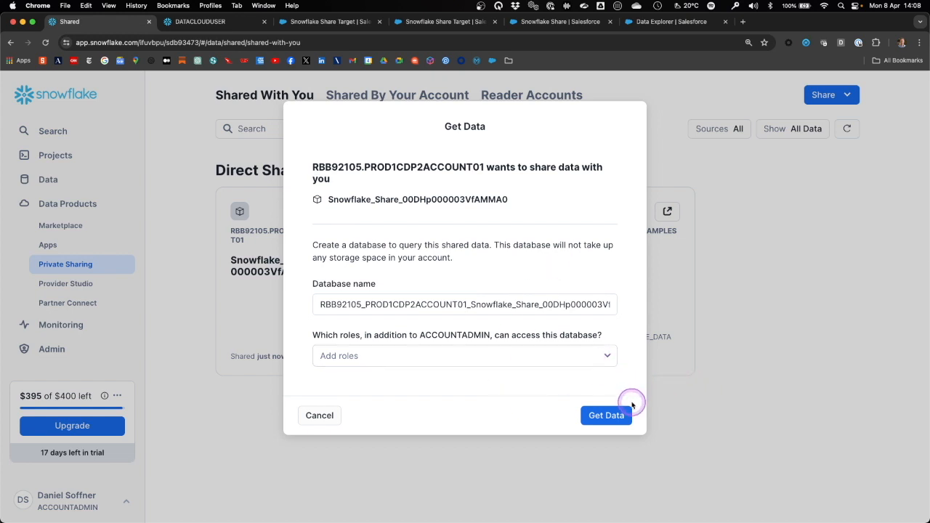
left_click(614, 416)
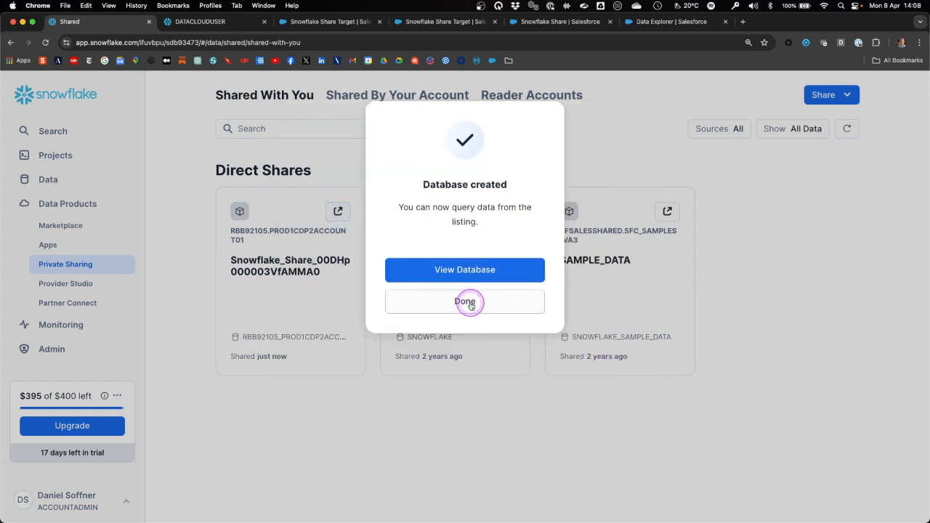
left_click(470, 305)
Preview the data of the ssot__Case__dlm view under schema_Snowflake_Share in the shared database, and return to Data Explorer in Salesforce
left_click(54, 181)
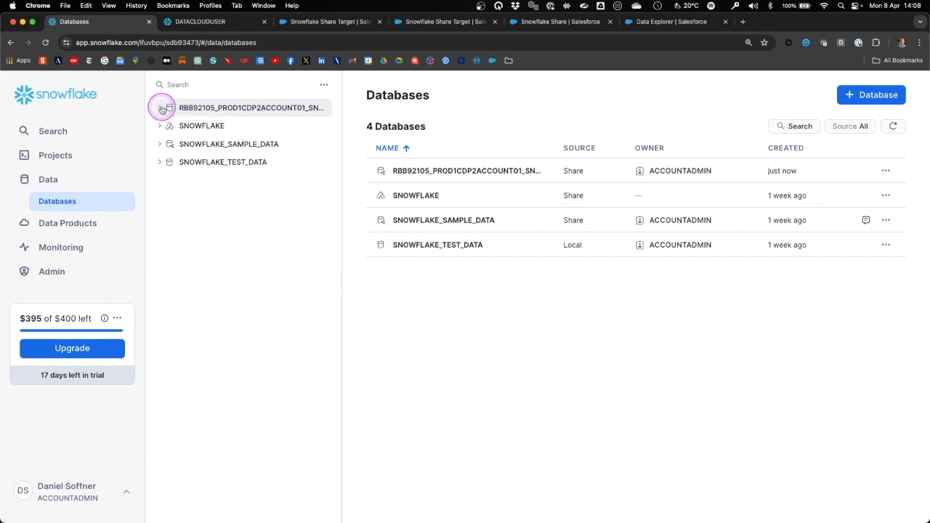
left_click(162, 109)
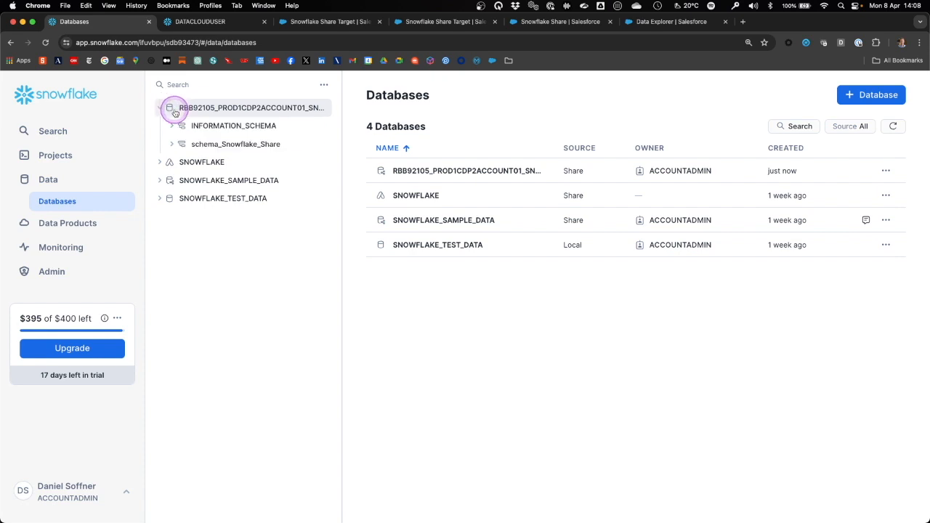
left_click(171, 145)
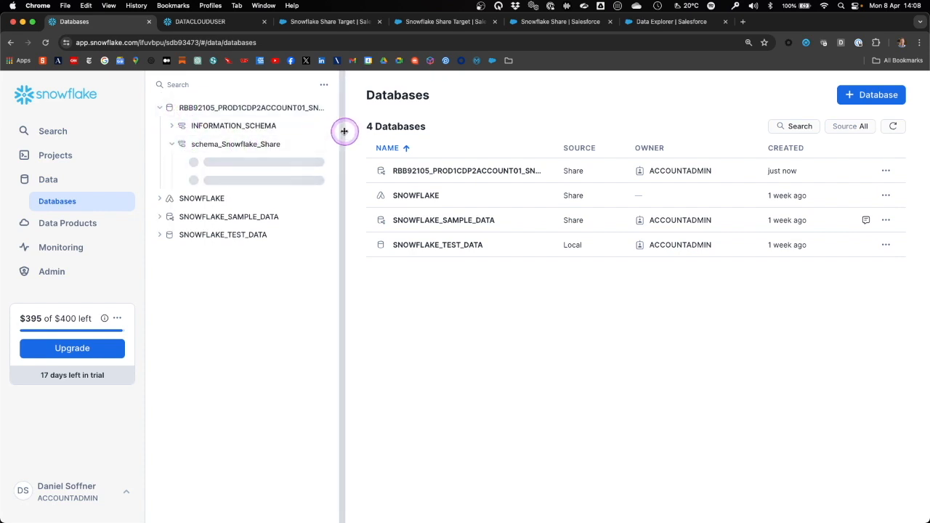
left_click(184, 161)
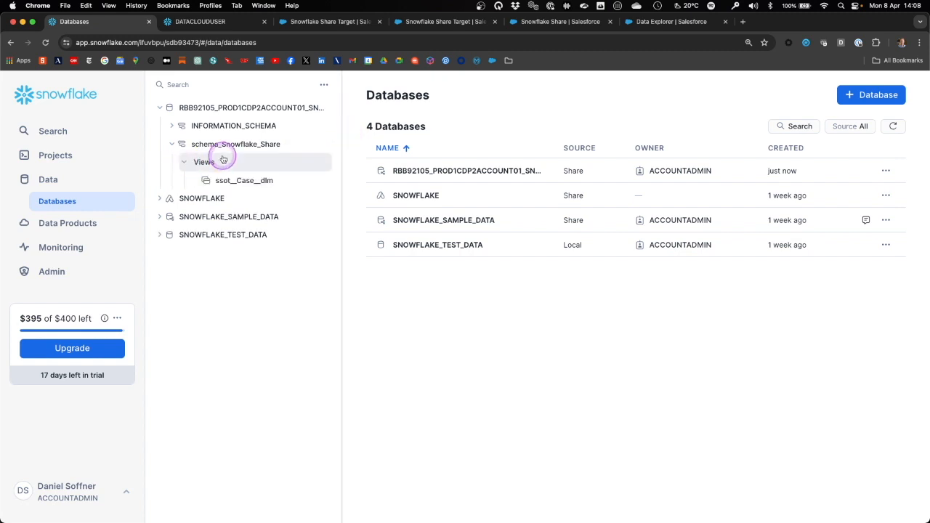
left_click(254, 182)
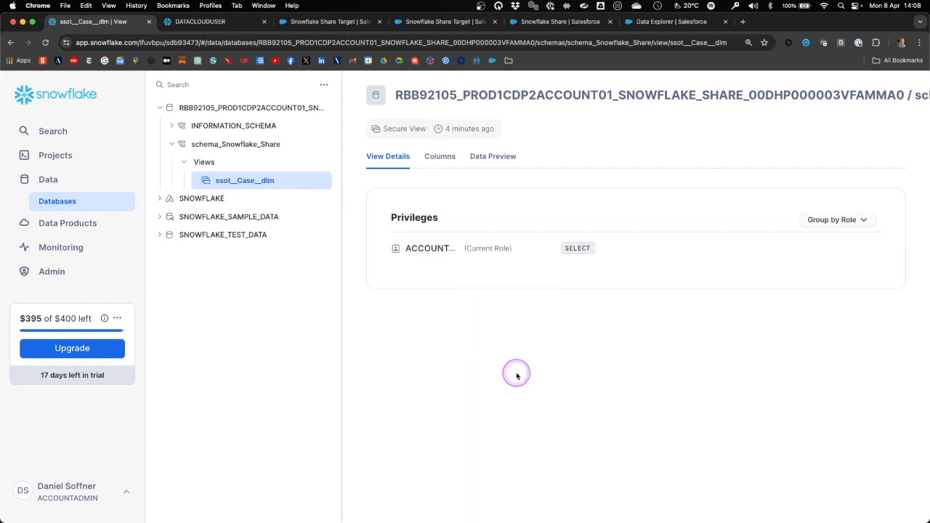
left_click(498, 155)
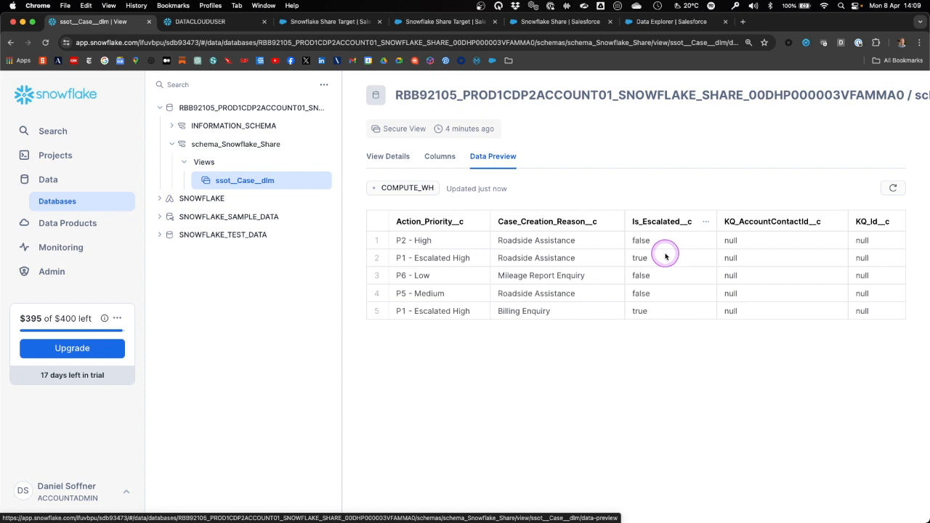
left_click(672, 22)
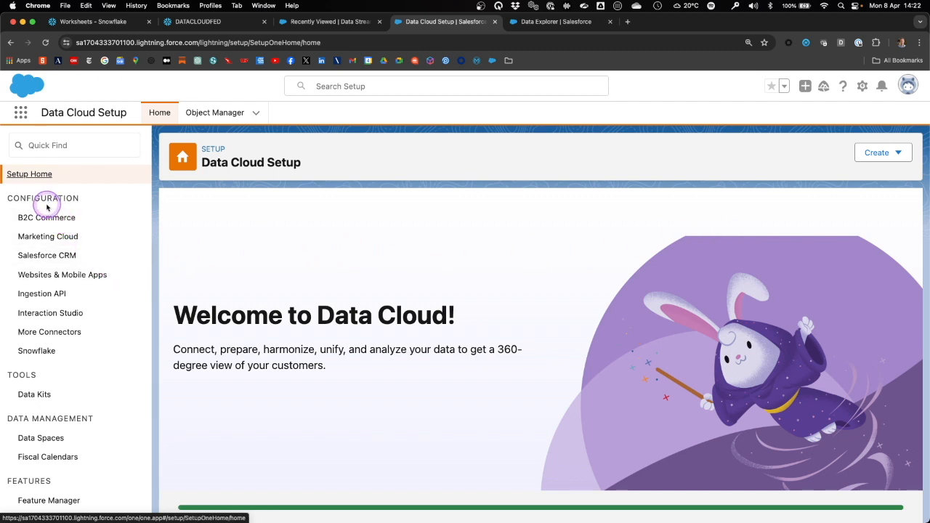
Start a new Snowflake connection named Snowflake Data Federation in Data Cloud Setup and enter the Snowflake account URL
left_click(40, 351)
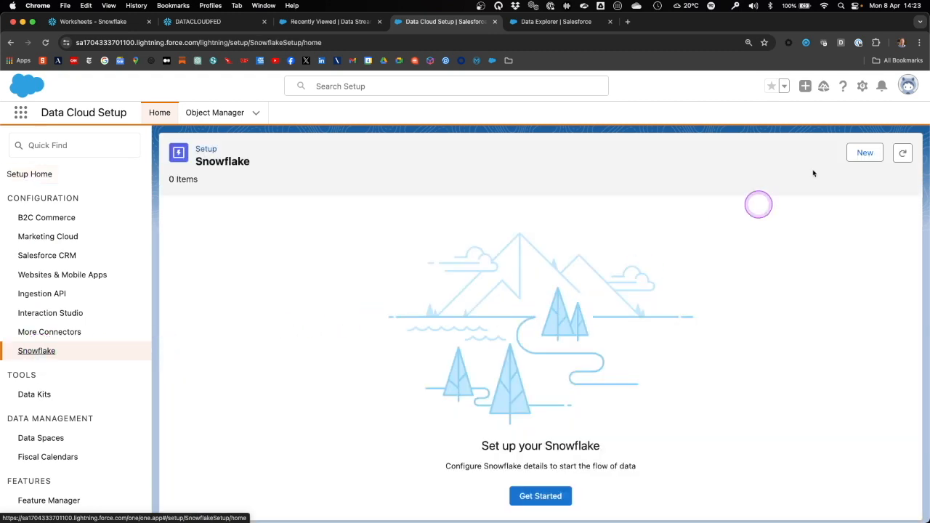
left_click(863, 153)
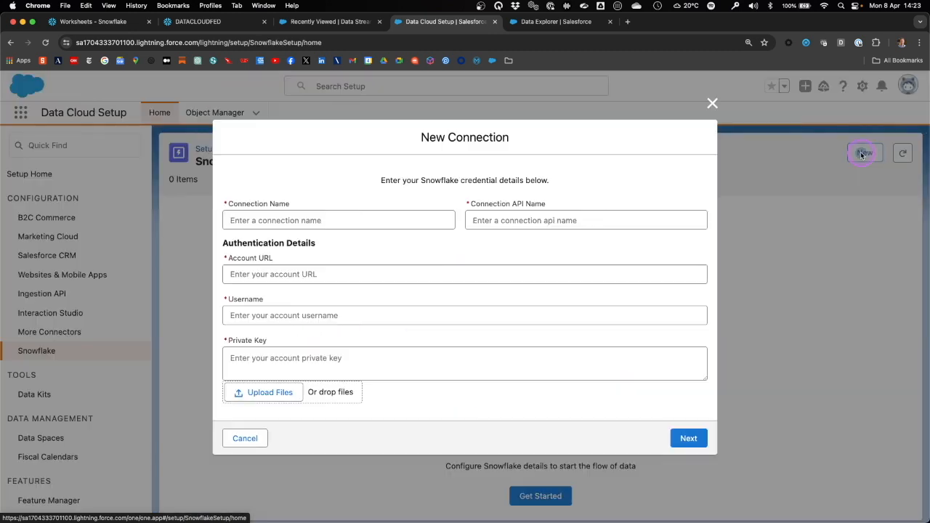
left_click(359, 215)
type("Snowflake Data Federation")
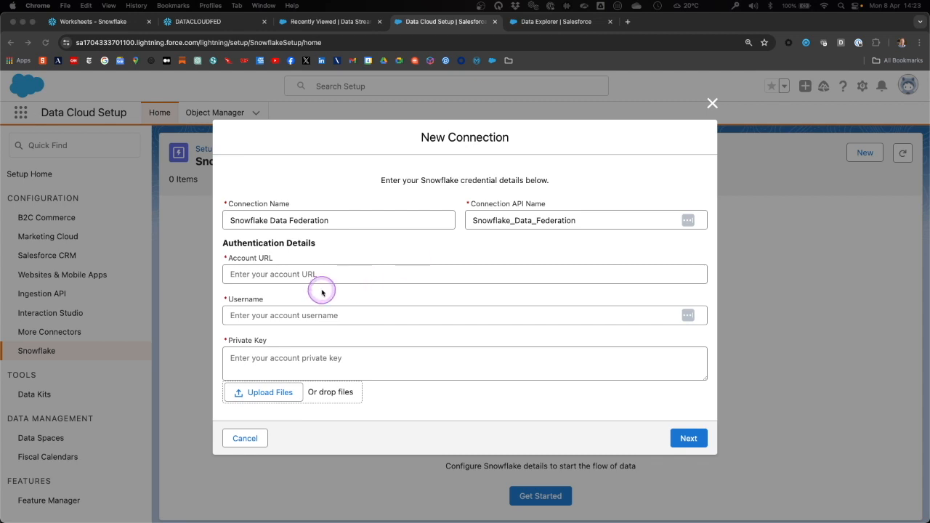
left_click(266, 274)
type("https://ydb93735.us-east-1.snowflakecomputing.com")
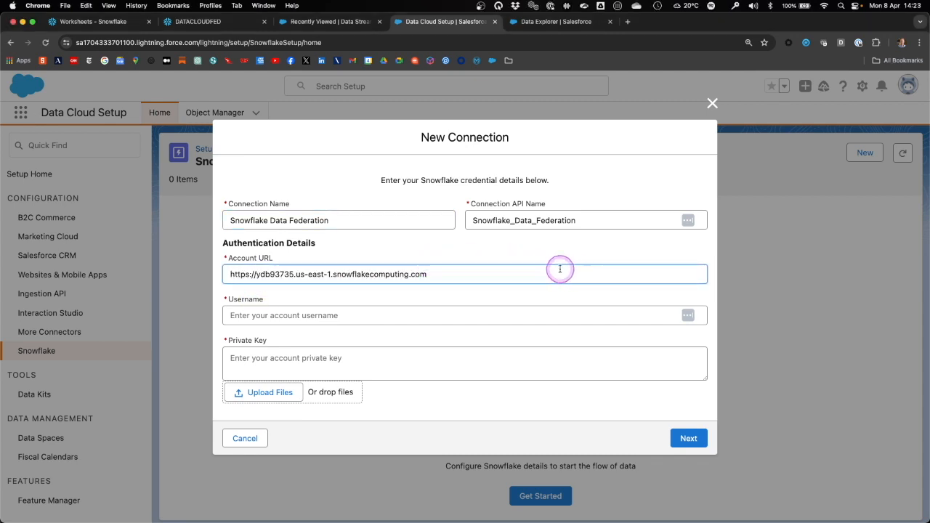
Enter the Snowflake account username in the connection's authentication details
left_click(363, 316)
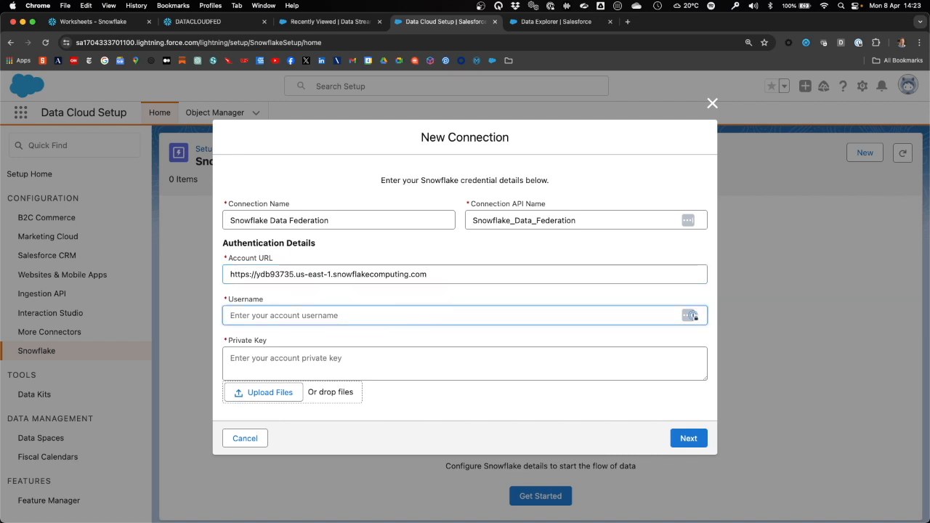
left_click(692, 315)
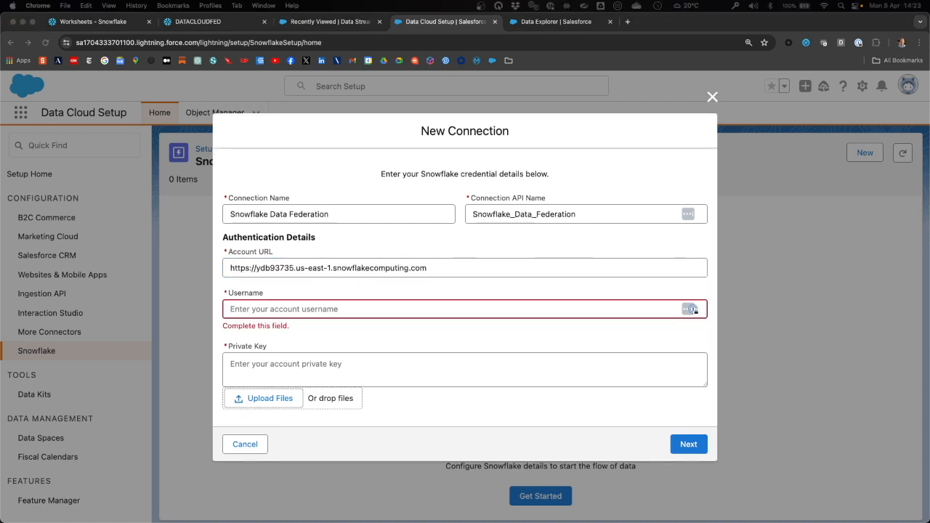
left_click(347, 309)
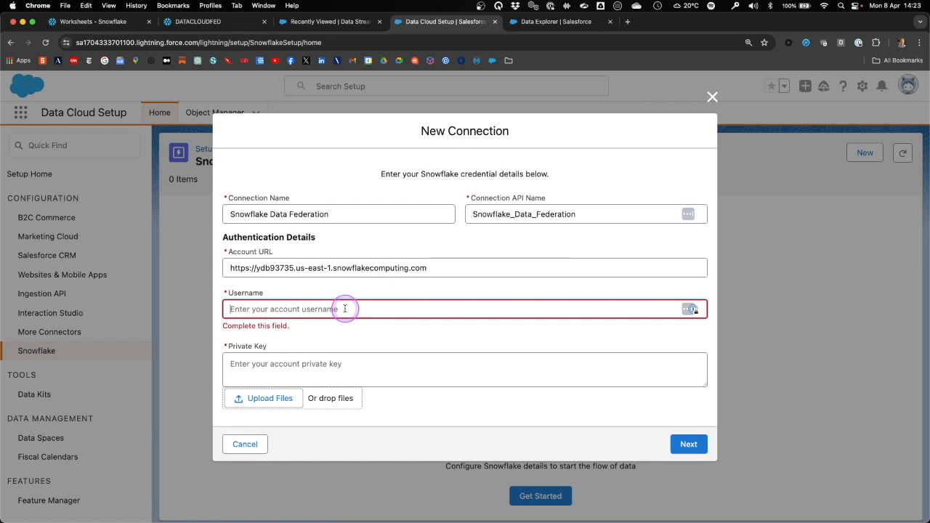
key("super+v")
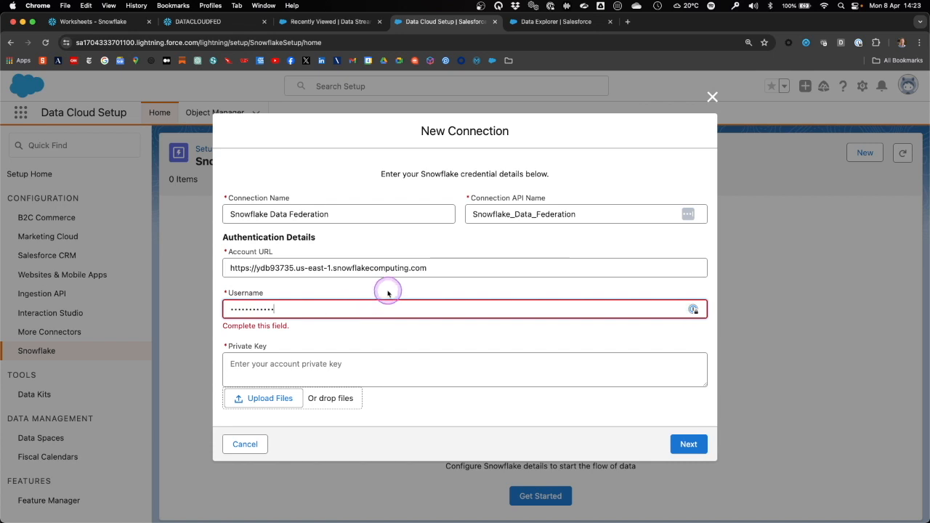
left_click(391, 336)
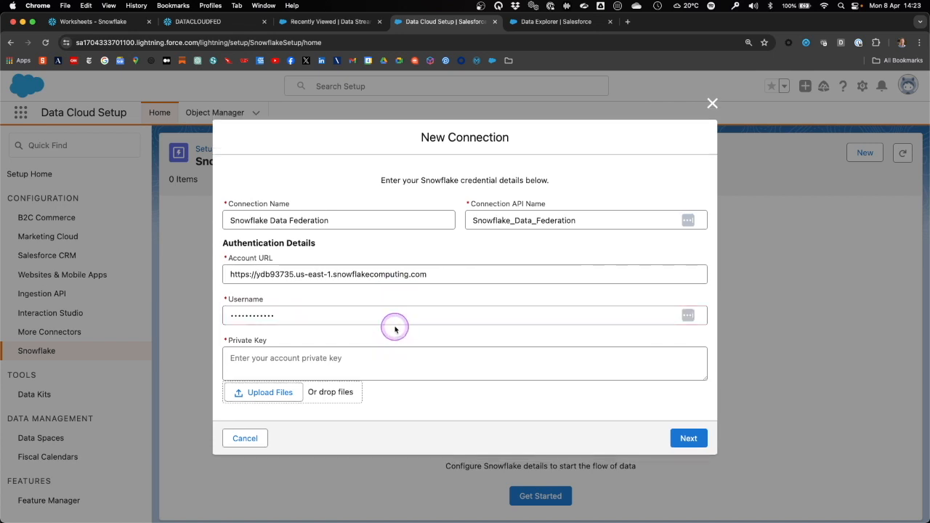
Check the federation user's details in Snowflake, return to Salesforce and submit the new connection with the account private key
left_click(208, 22)
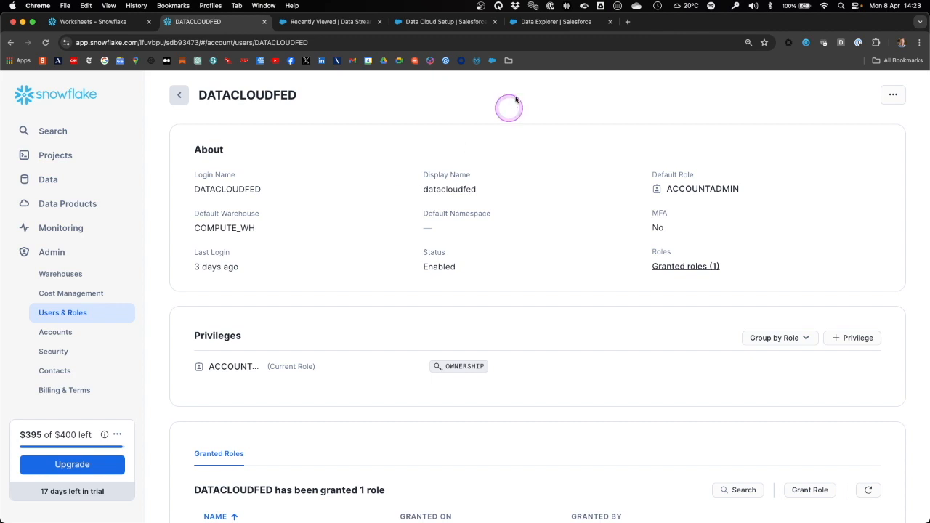
left_click(420, 24)
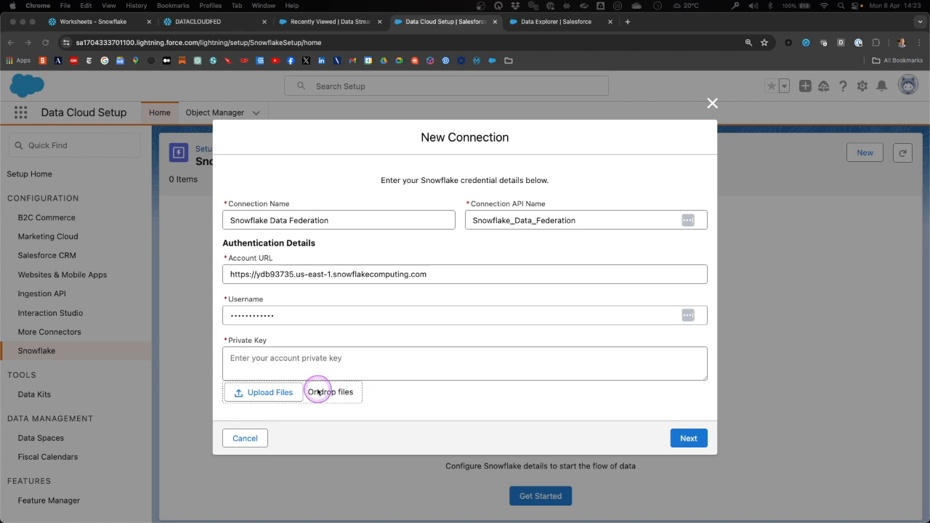
left_click(285, 361)
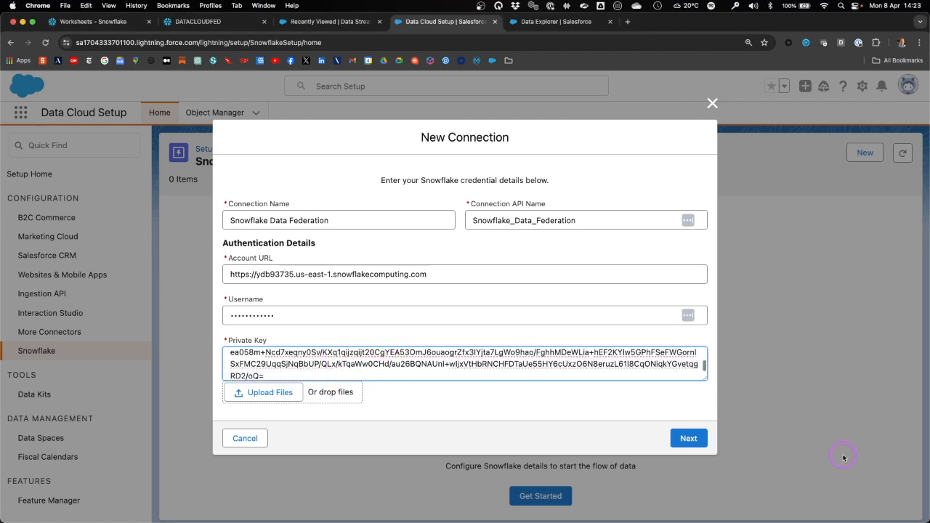
left_click(688, 438)
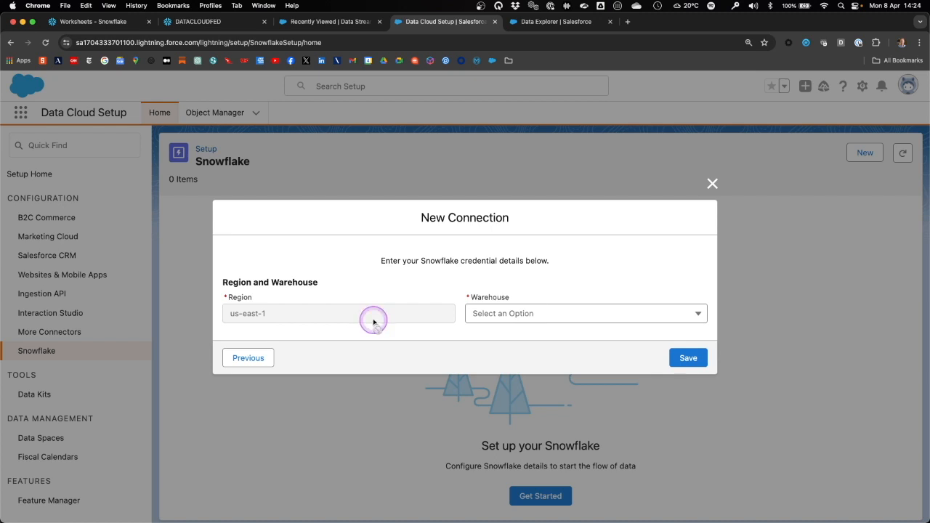
Choose the COMPUTE_WH (X-Small) warehouse for the new connection and save it
left_click(550, 314)
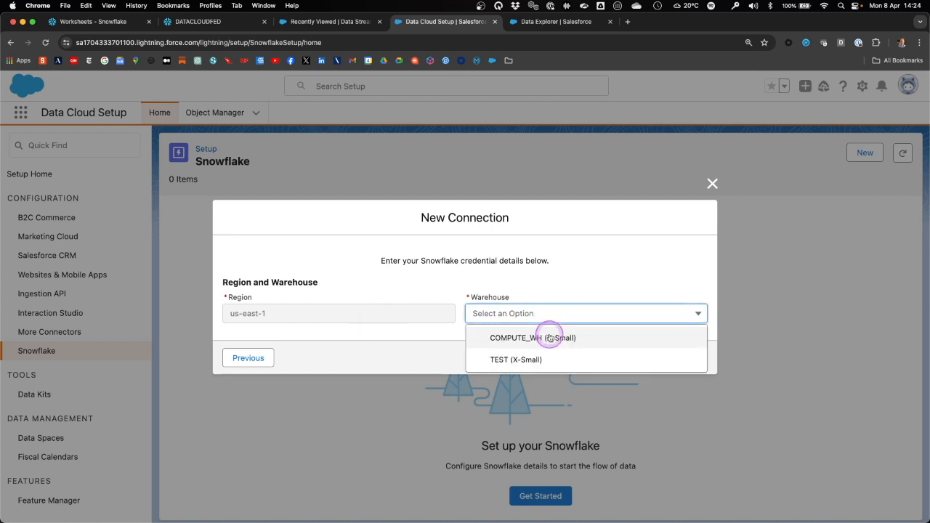
left_click(550, 337)
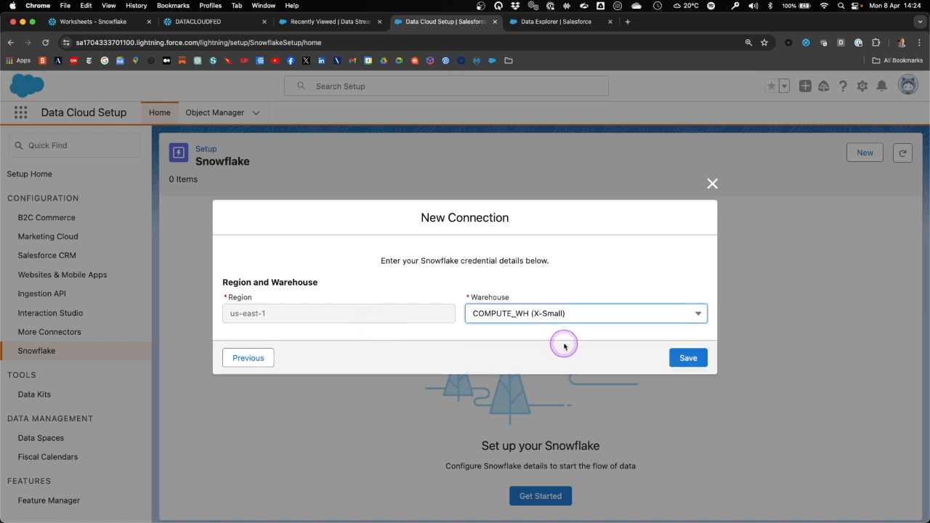
left_click(688, 358)
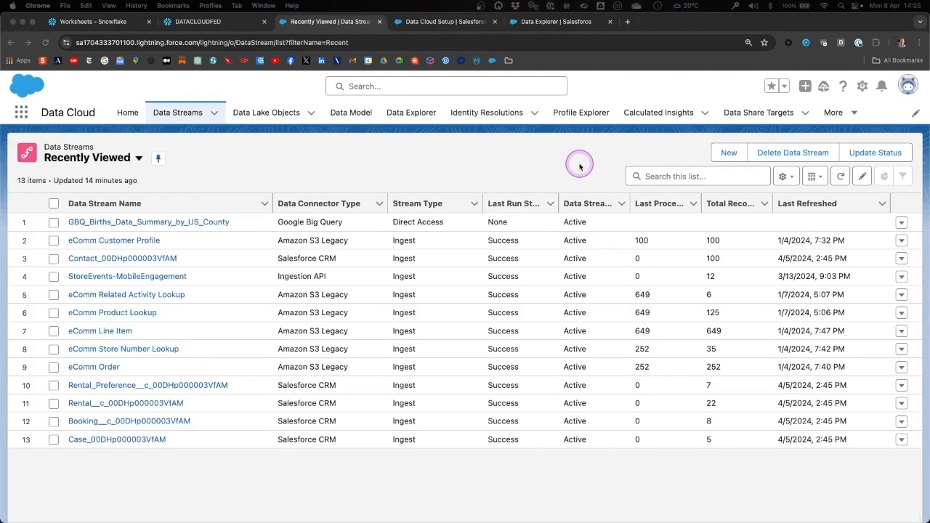
Start a new data stream with Snowflake as the source, using the Snowflake Data Federation connection
left_click(730, 154)
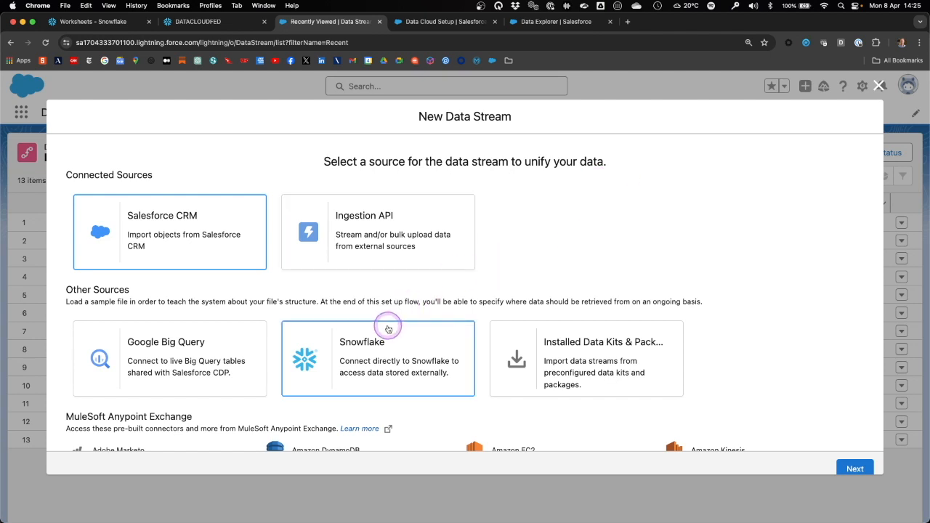
left_click(397, 353)
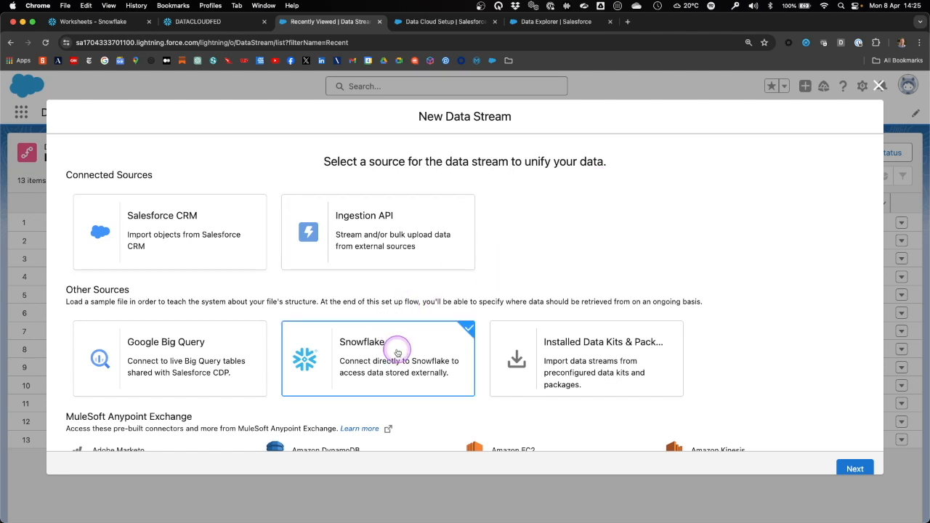
left_click(855, 467)
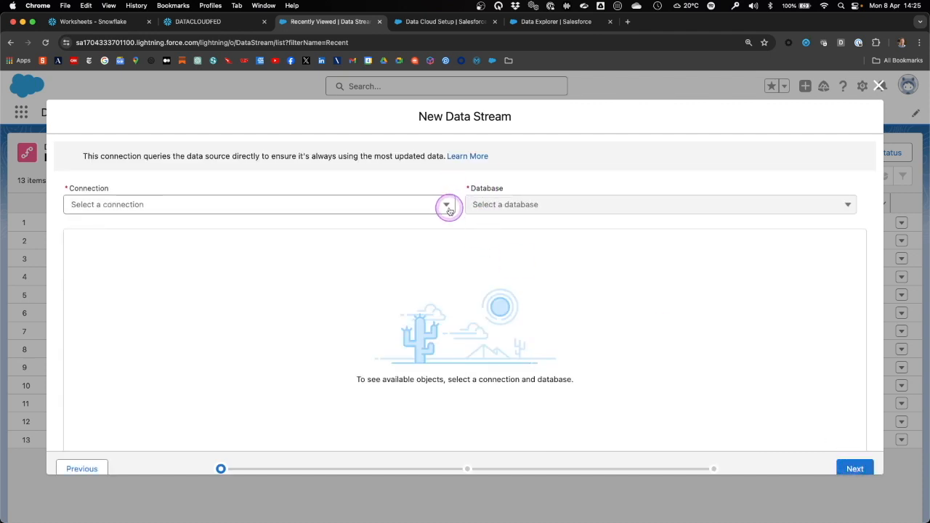
left_click(446, 205)
left_click(239, 230)
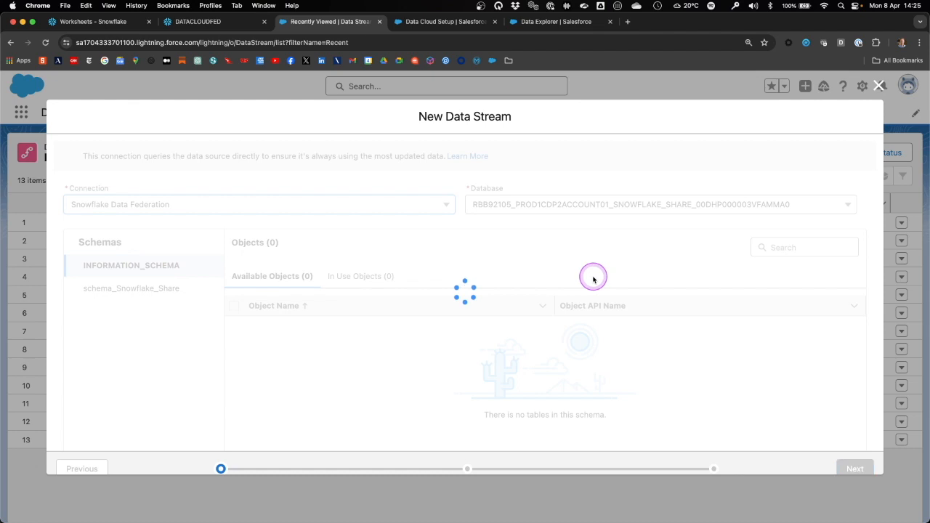
Select the ORDERS object from the TPCH_SF1 schema of the SNOWFLAKE_SAMPLE_DATA database and continue to its configuration
left_click(847, 205)
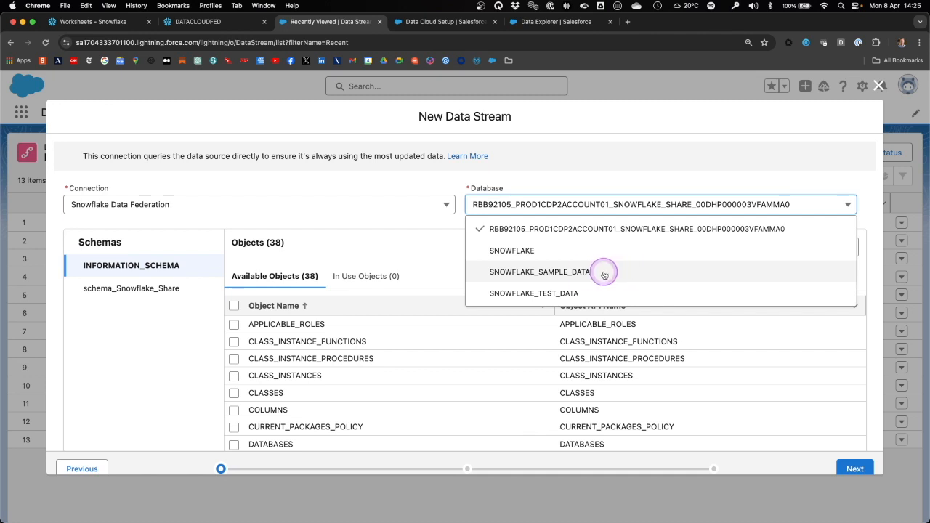
left_click(580, 274)
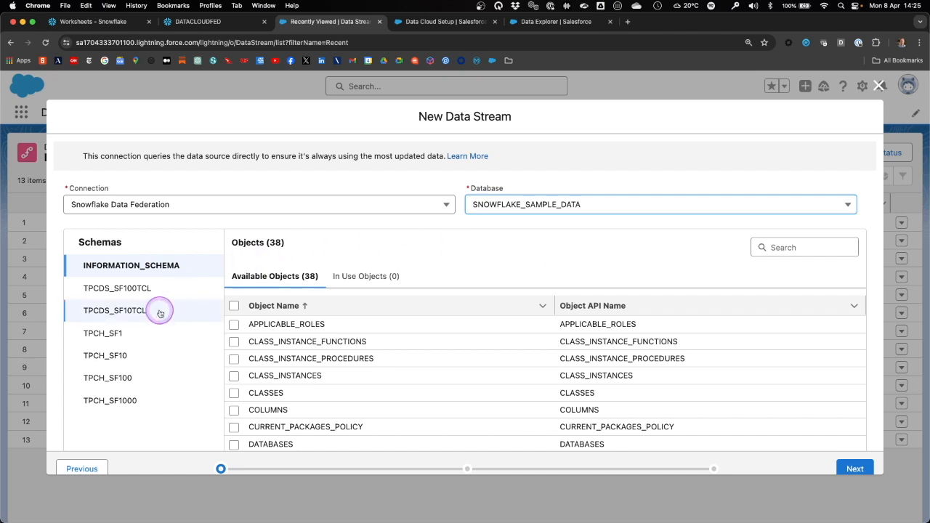
left_click(93, 335)
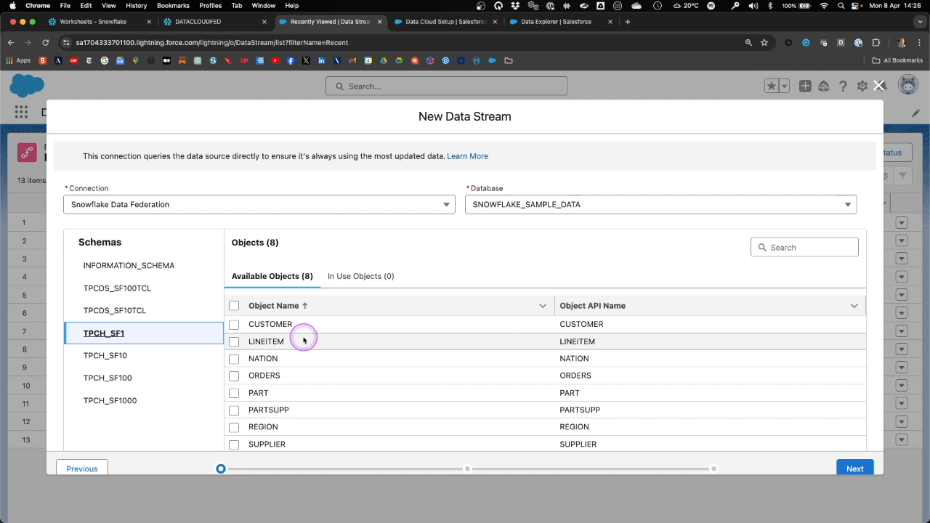
left_click(233, 376)
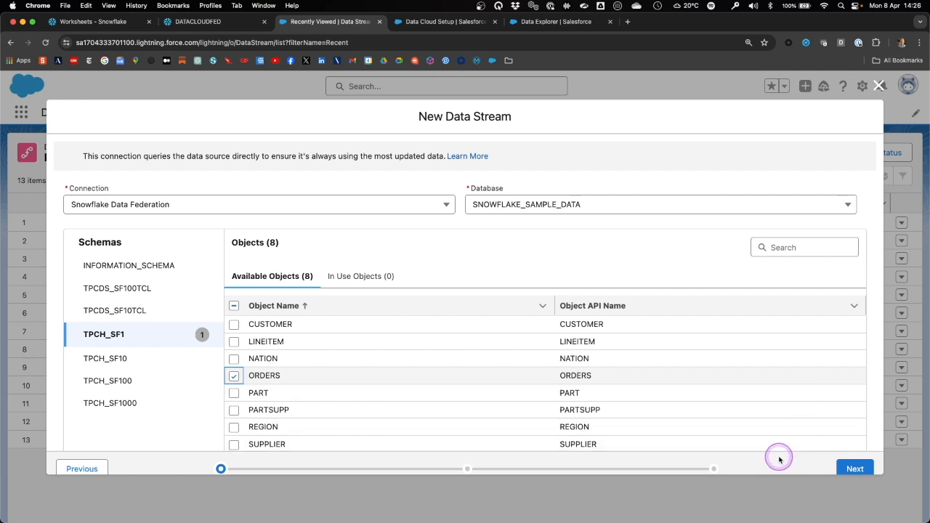
left_click(855, 469)
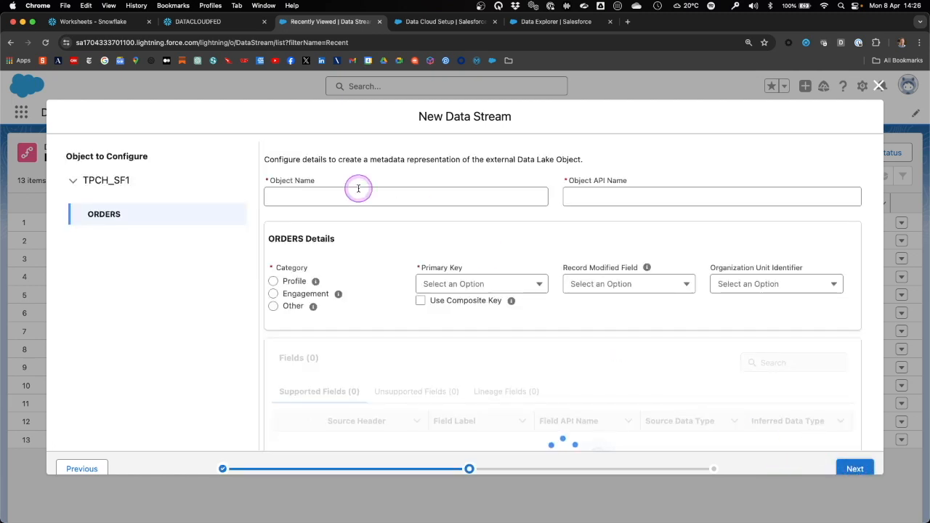
Name the object SNOW_ORDERS and set category Engagement, event time field O_ORDERDATE and primary key O_ORDERKEY
left_click(335, 195)
type("SNOW_")
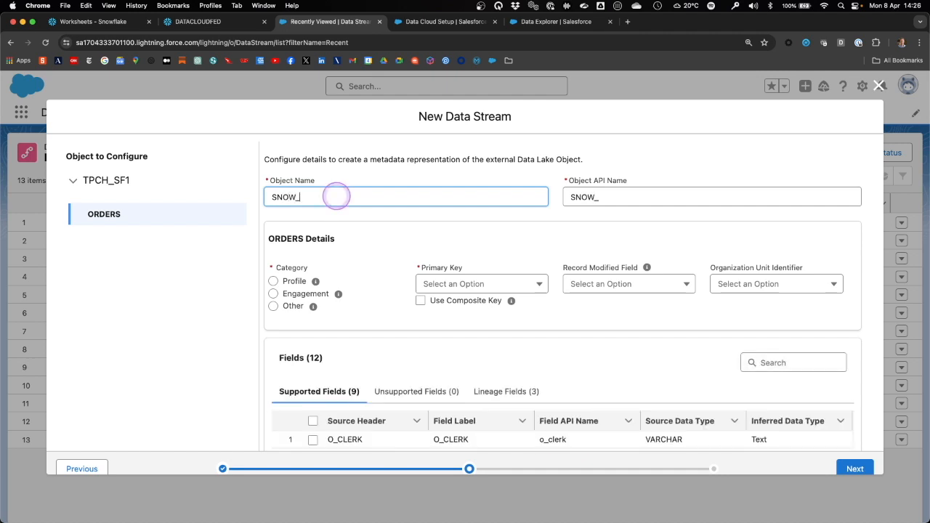
type("ORDERS")
left_click(273, 293)
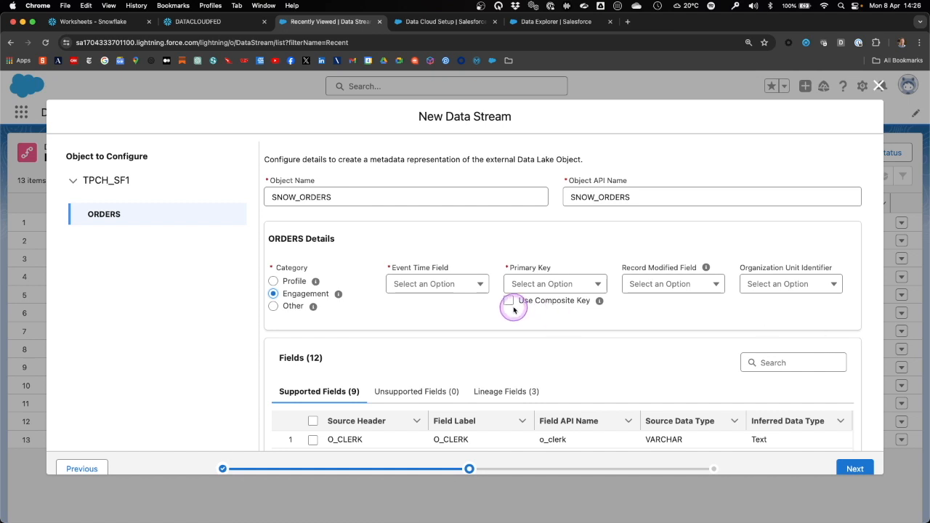
left_click(479, 285)
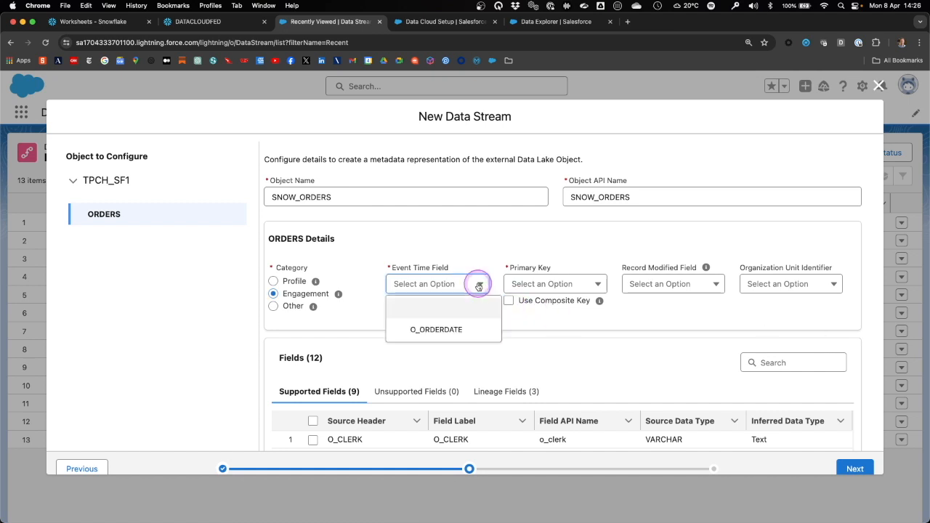
left_click(461, 328)
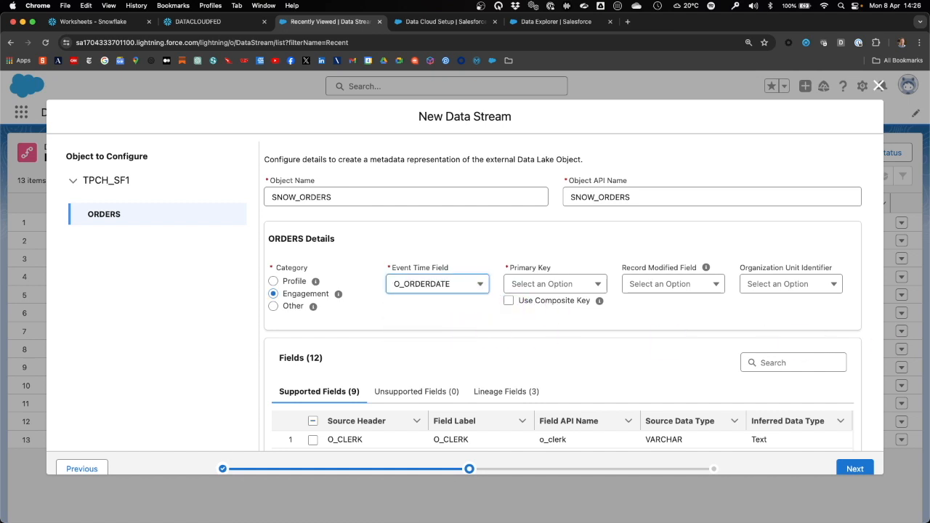
left_click(597, 284)
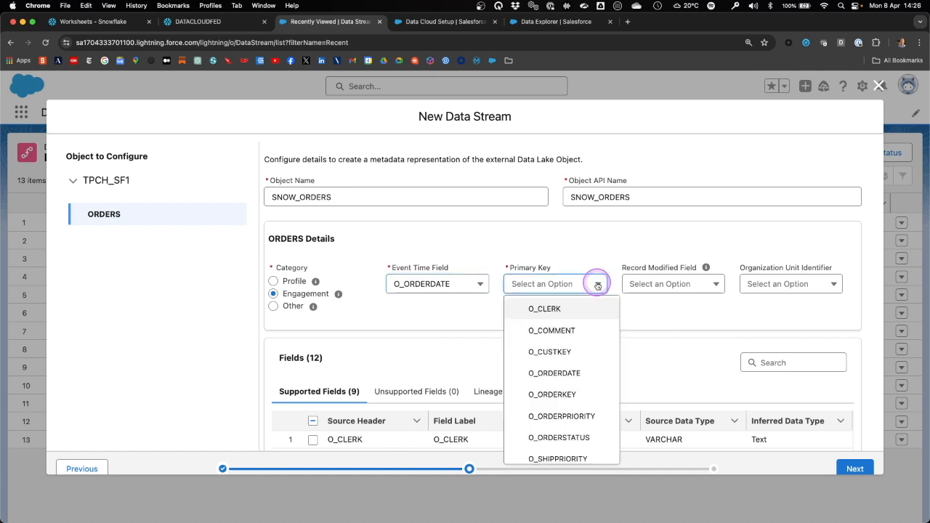
left_click(570, 395)
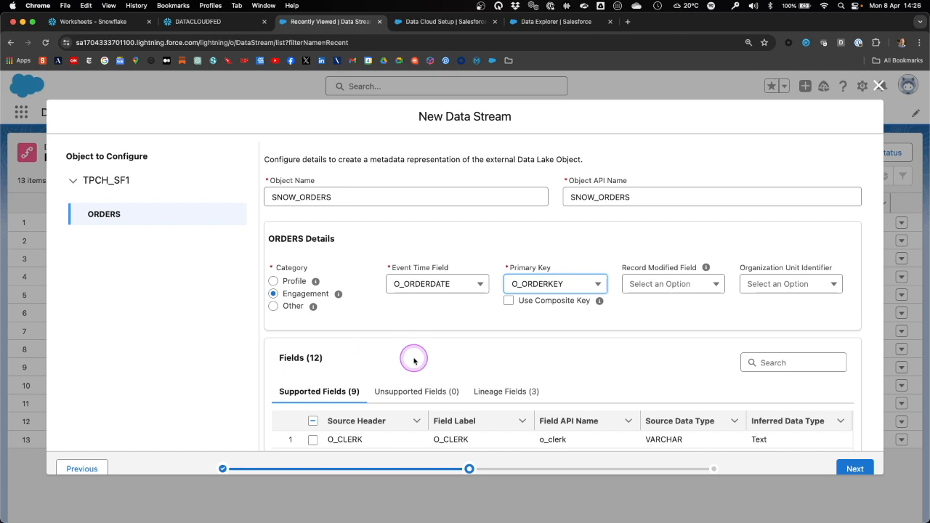
Include all remaining supported ORDERS fields, from O_CLERK through O_TOTALPRICE, and continue to the final data stream settings
scroll(409, 357, "down", 5)
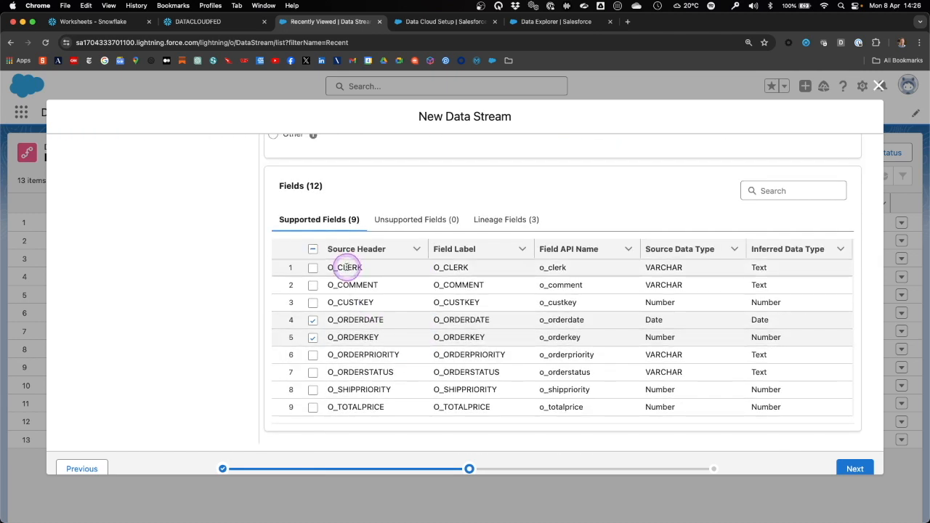
left_click(312, 267)
left_click(312, 285)
left_click(312, 304)
left_click(313, 355)
left_click(313, 372)
left_click(313, 390)
left_click(312, 407)
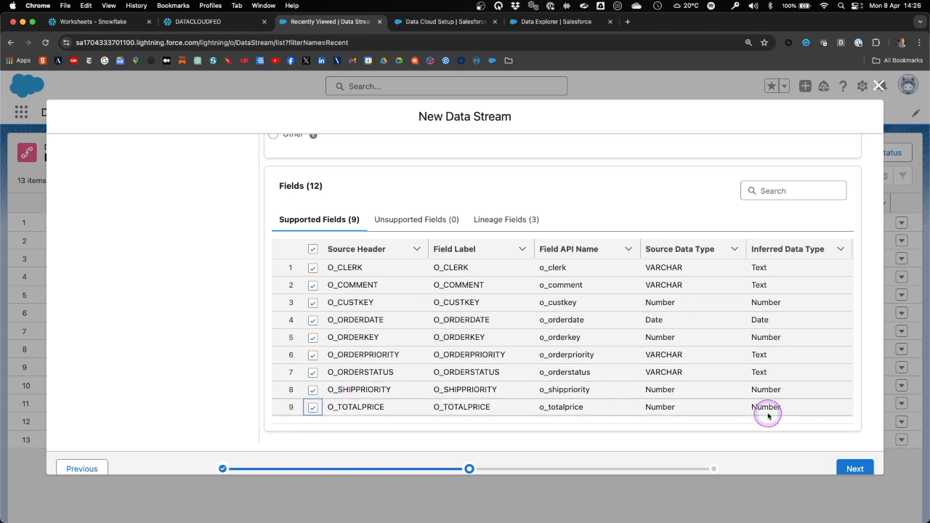
left_click(856, 469)
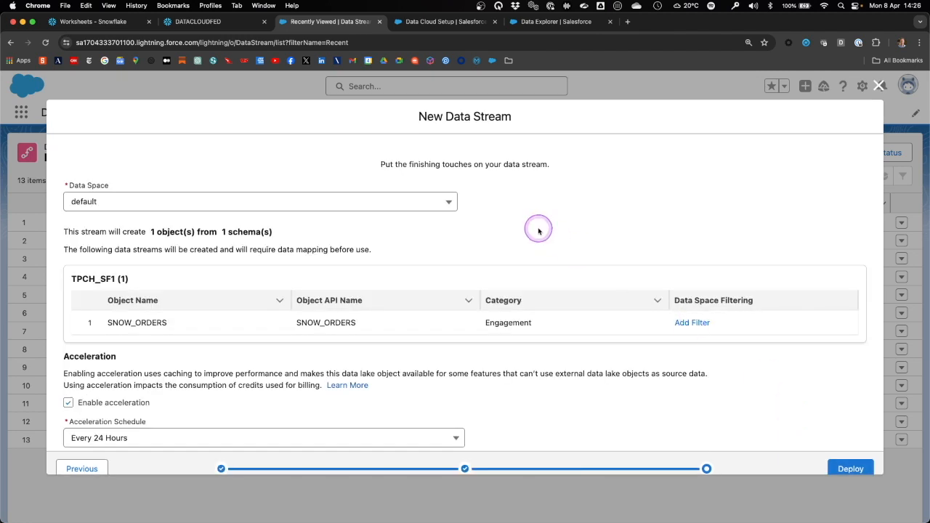
Disable acceleration and deploy the SNOW_ORDERS data stream in the default data space
scroll(581, 249, "down", 1)
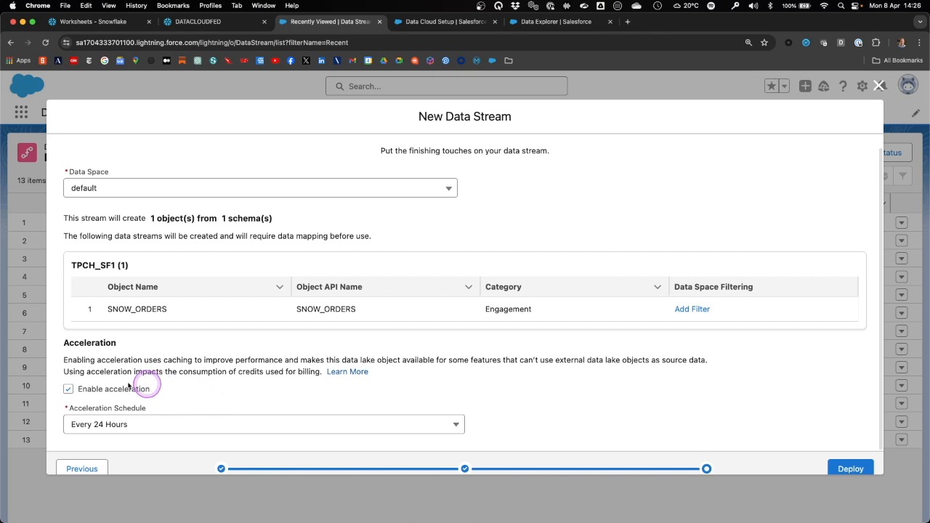
left_click(67, 391)
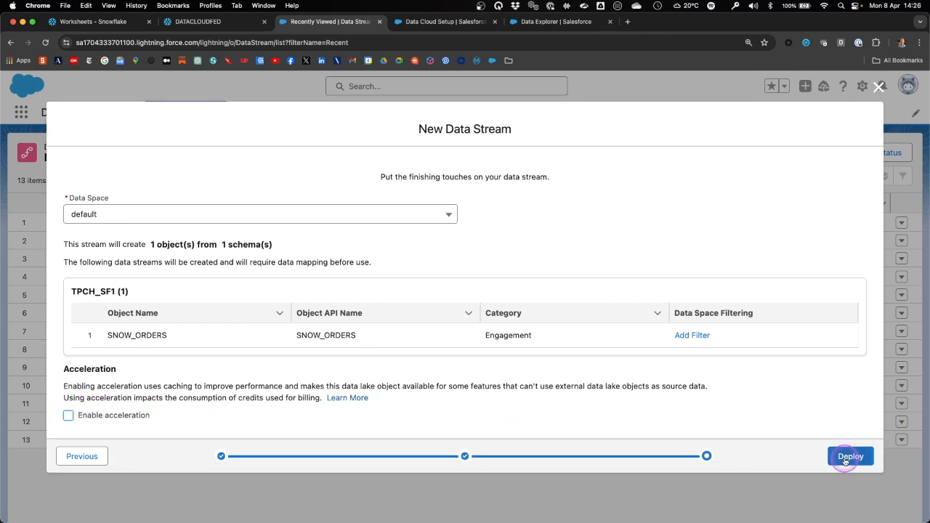
left_click(848, 457)
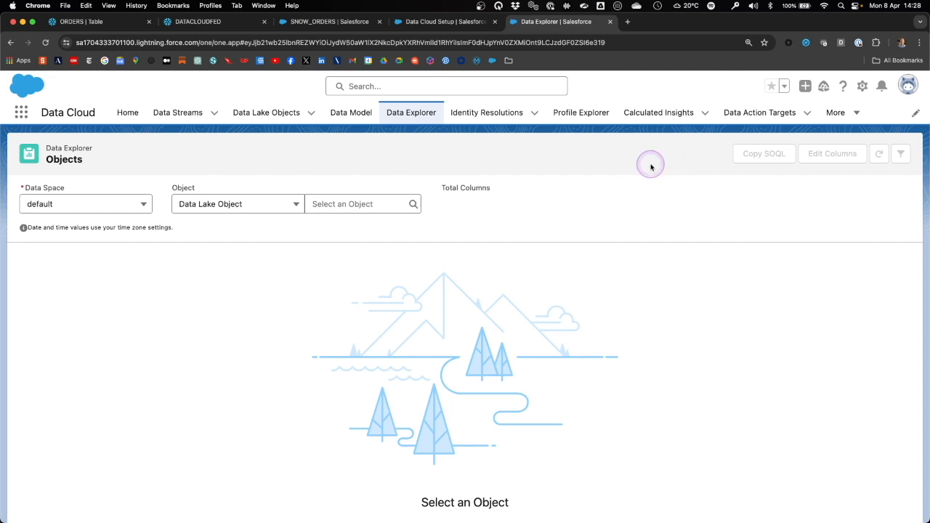
View the records of the SNOW_ORDERS data lake object in Data Explorer
left_click(363, 205)
scroll(371, 262, "down", 3)
scroll(370, 266, "down", 5)
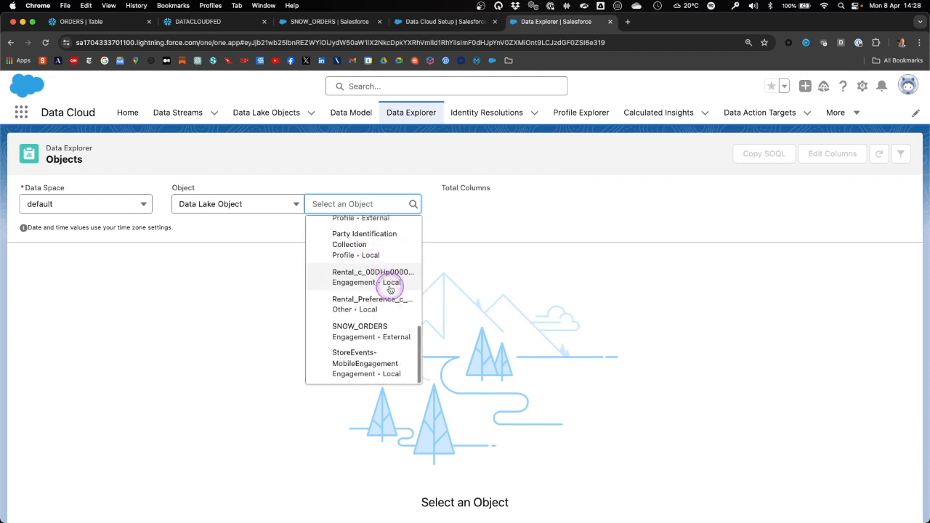
left_click(369, 331)
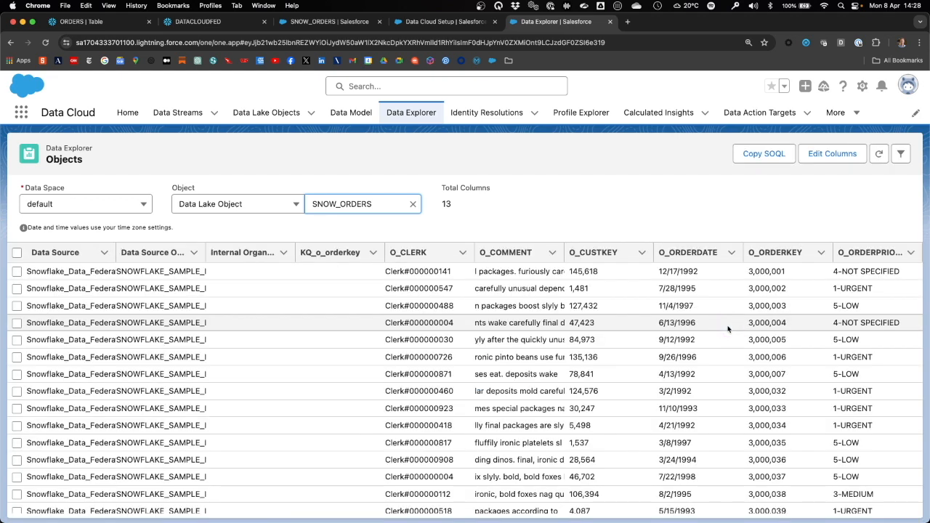
left_click(728, 329)
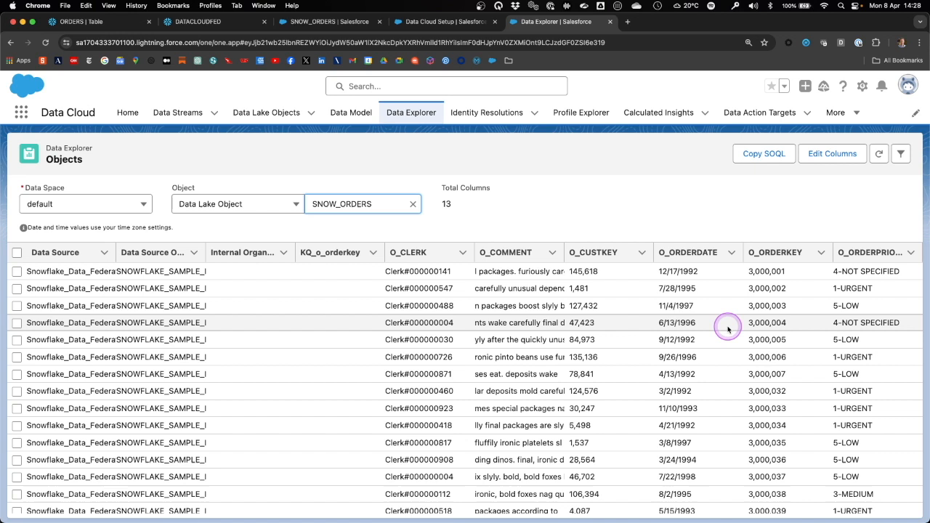